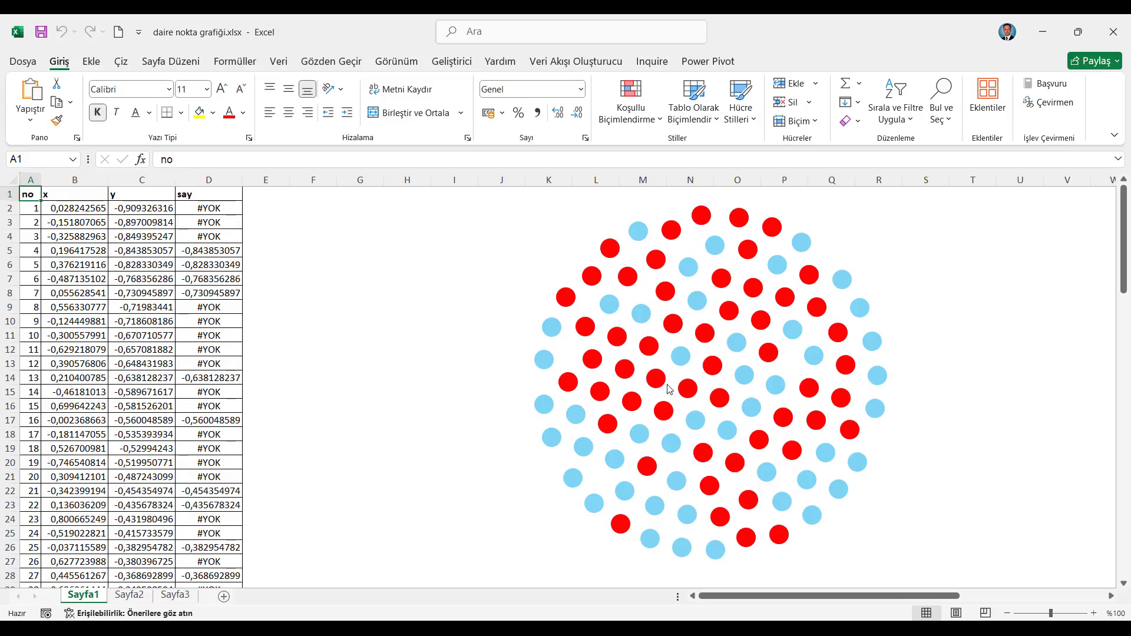
Step: Recalculate the workbook repeatedly to reshuffle the red dots in the circular dot chart on Sayfa1
mouse_move(669, 389)
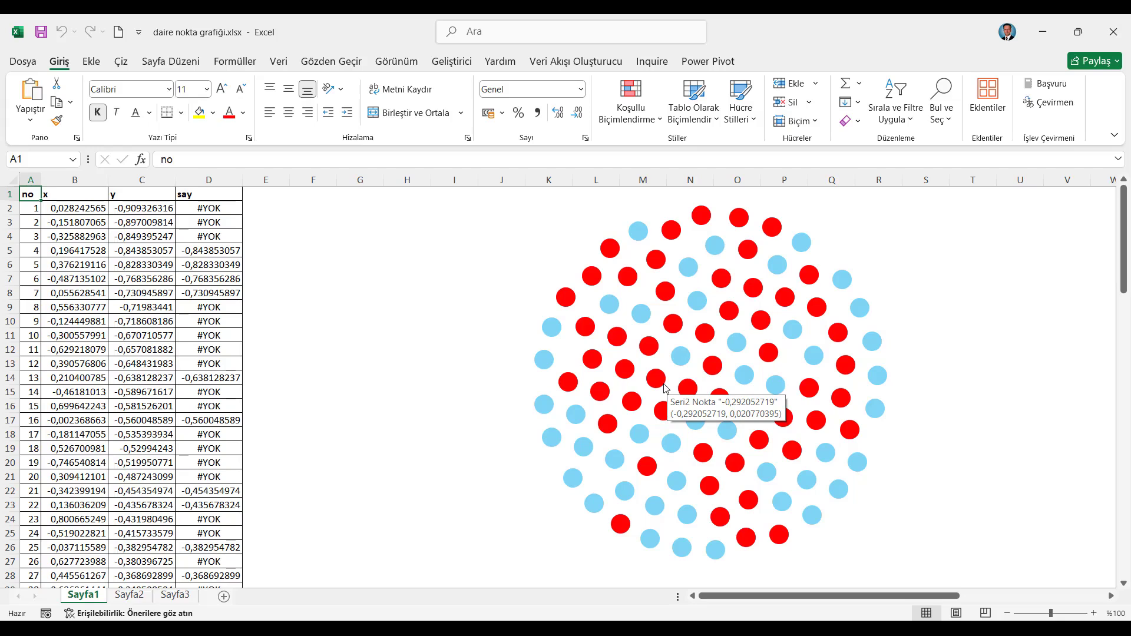
click(235, 61)
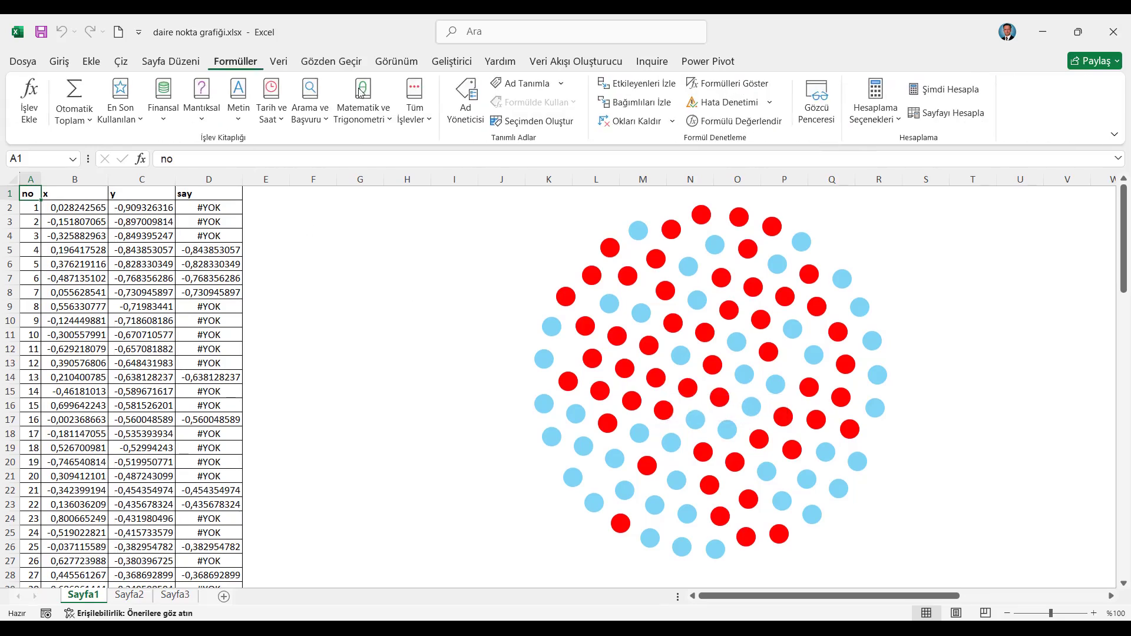
click(946, 89)
click(946, 90)
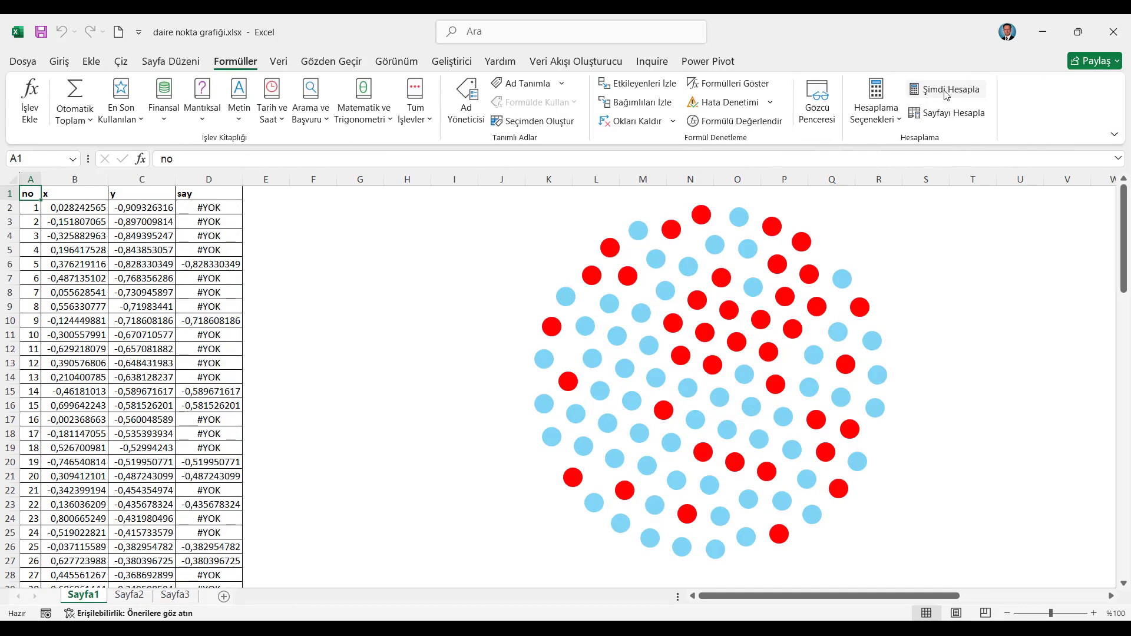
click(945, 90)
click(945, 90)
click(945, 89)
click(944, 90)
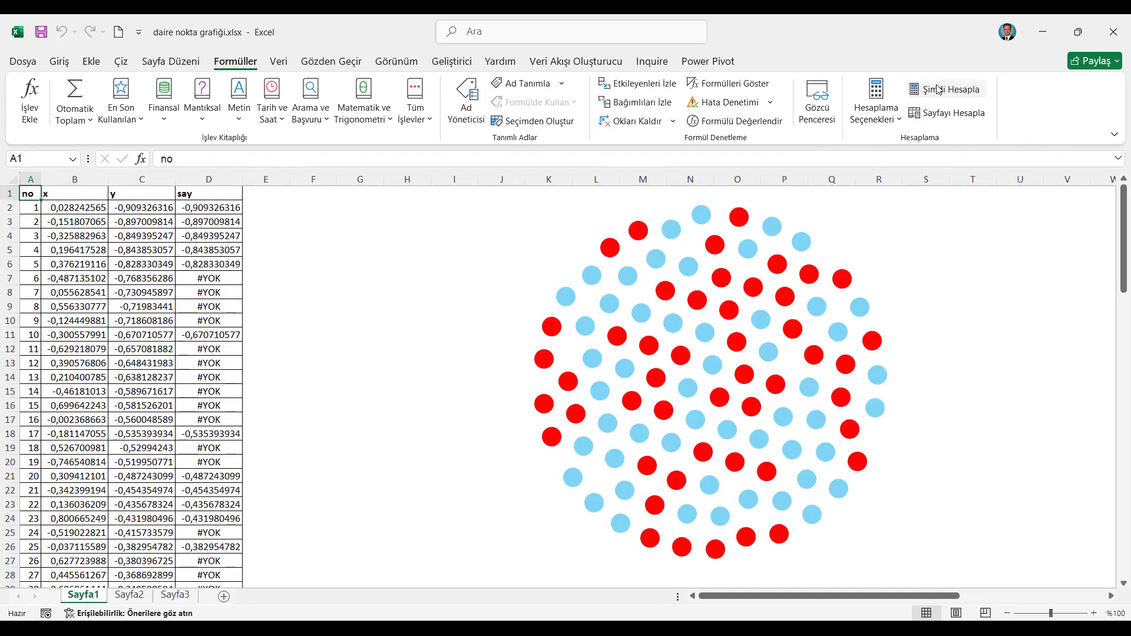
click(942, 89)
click(939, 90)
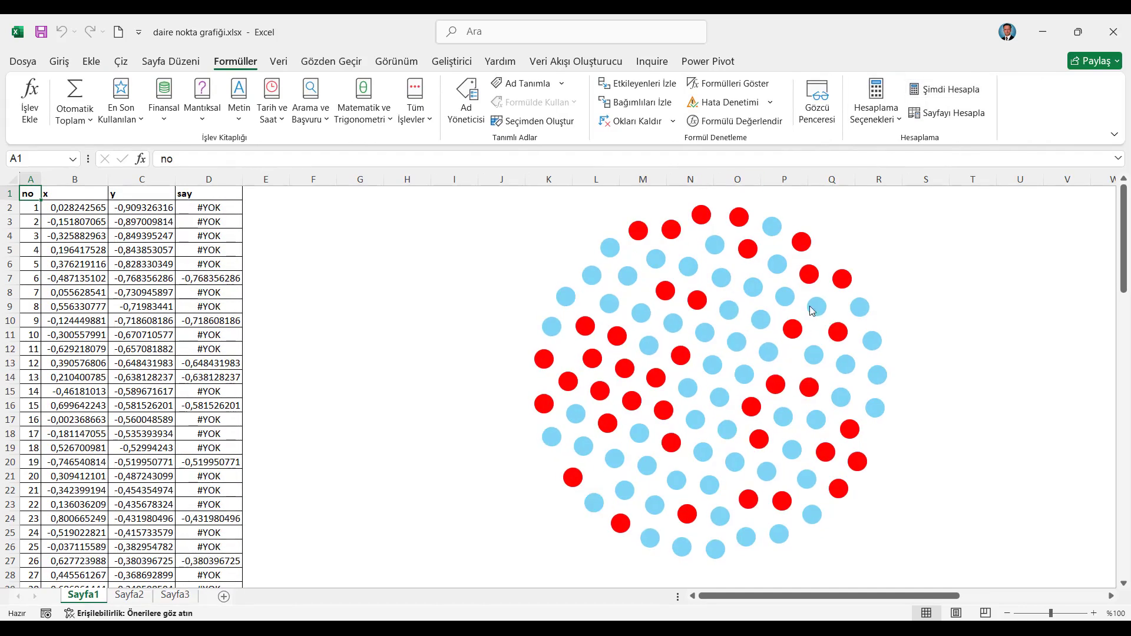
click(946, 89)
click(946, 90)
click(946, 90)
click(944, 90)
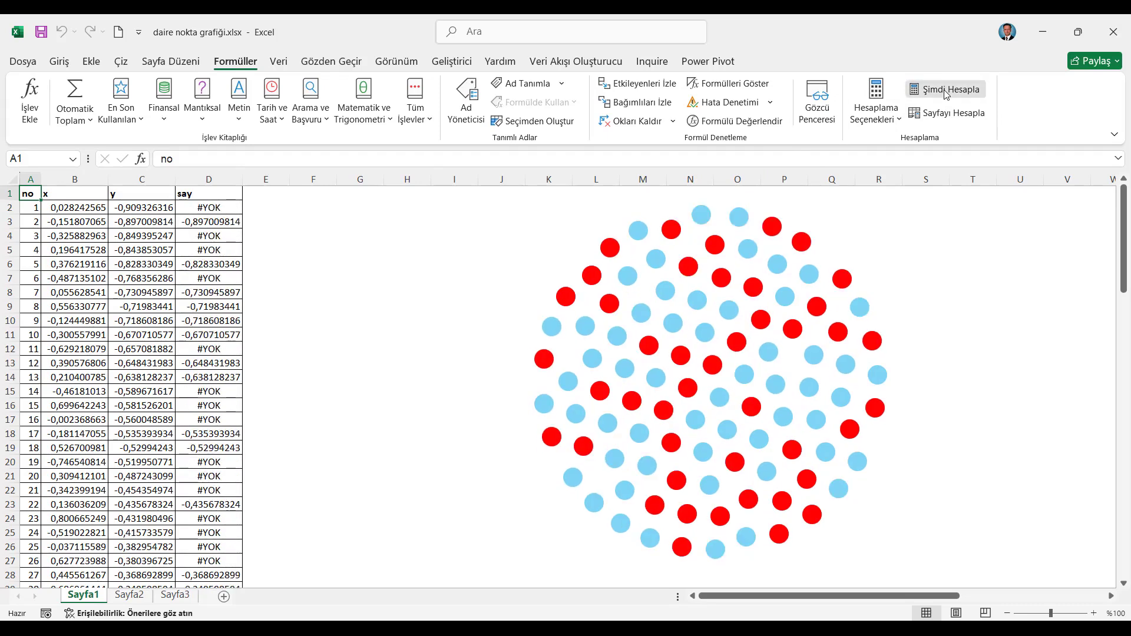
click(945, 90)
click(945, 90)
click(944, 90)
click(944, 91)
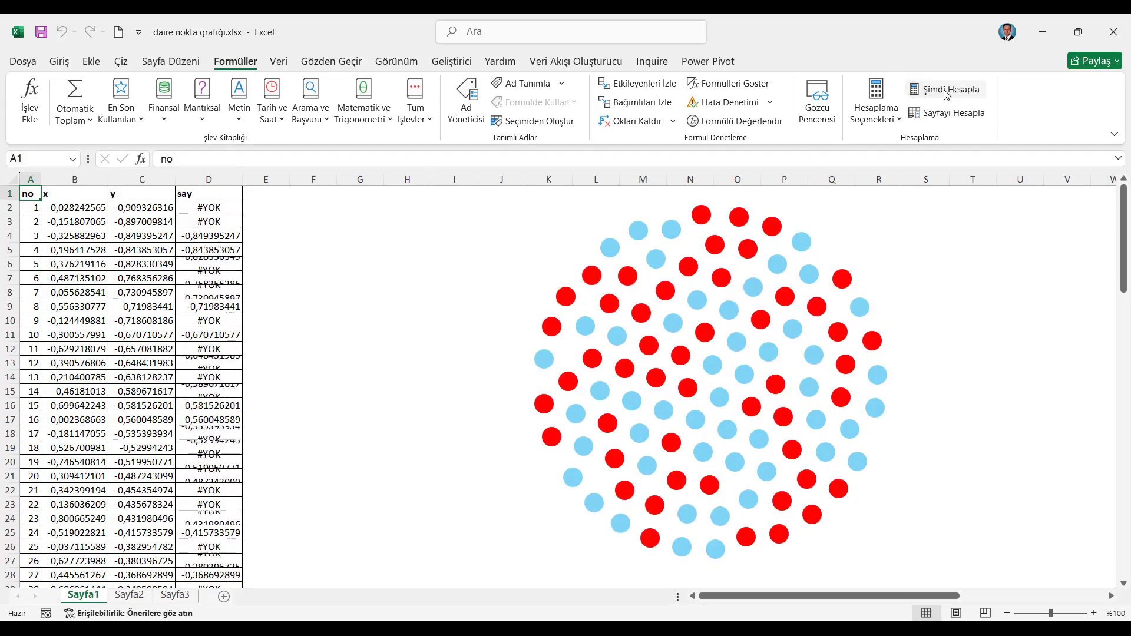
click(944, 90)
click(945, 90)
click(944, 90)
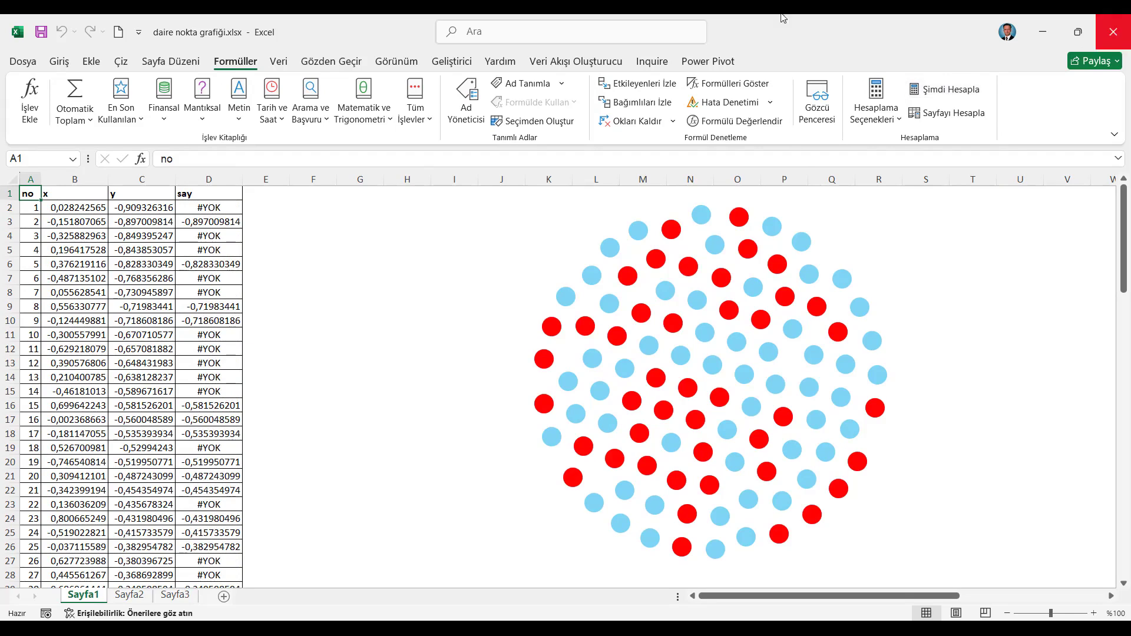
Step: Copy columns A to D of Sayfa1 and paste only their values into Sayfa2 starting at A1
click(31, 175)
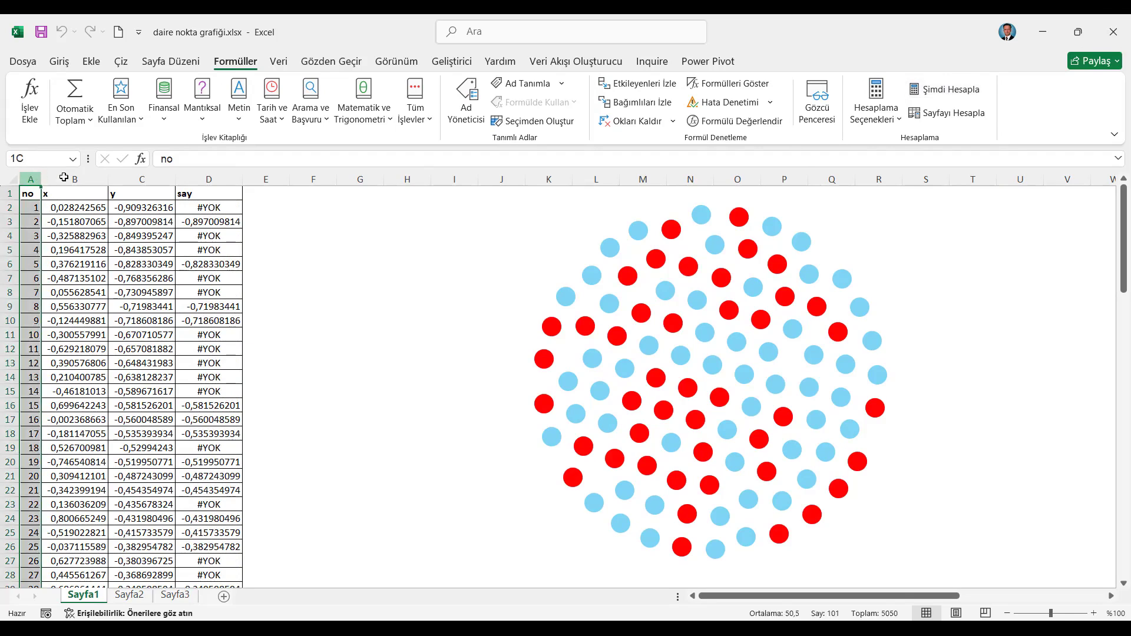
drag(64, 178, 208, 178)
click(59, 61)
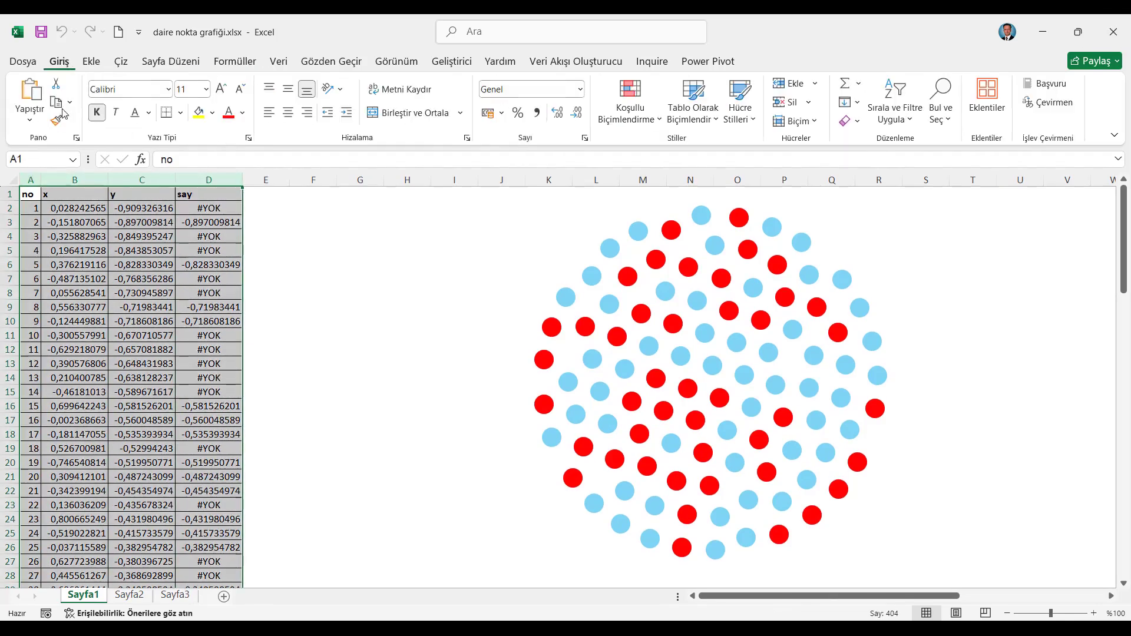
click(57, 103)
click(129, 595)
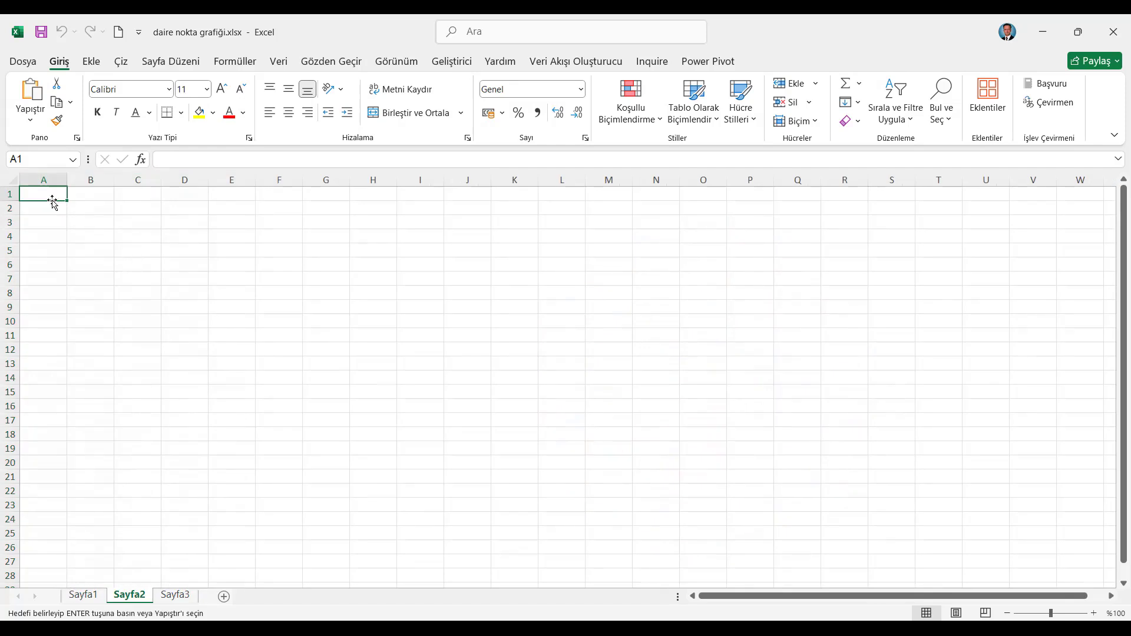
right_click(53, 202)
click(65, 296)
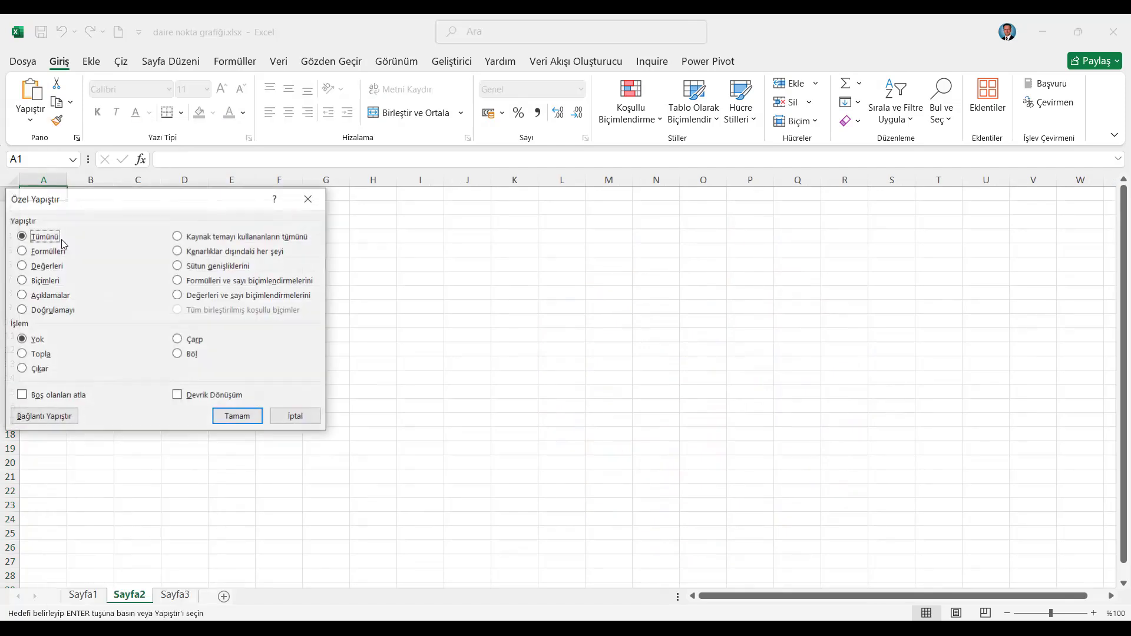
click(41, 266)
key(Return)
Step: Paste only the copied formats onto the same range in Sayfa2 and autofit the column widths
right_click(34, 196)
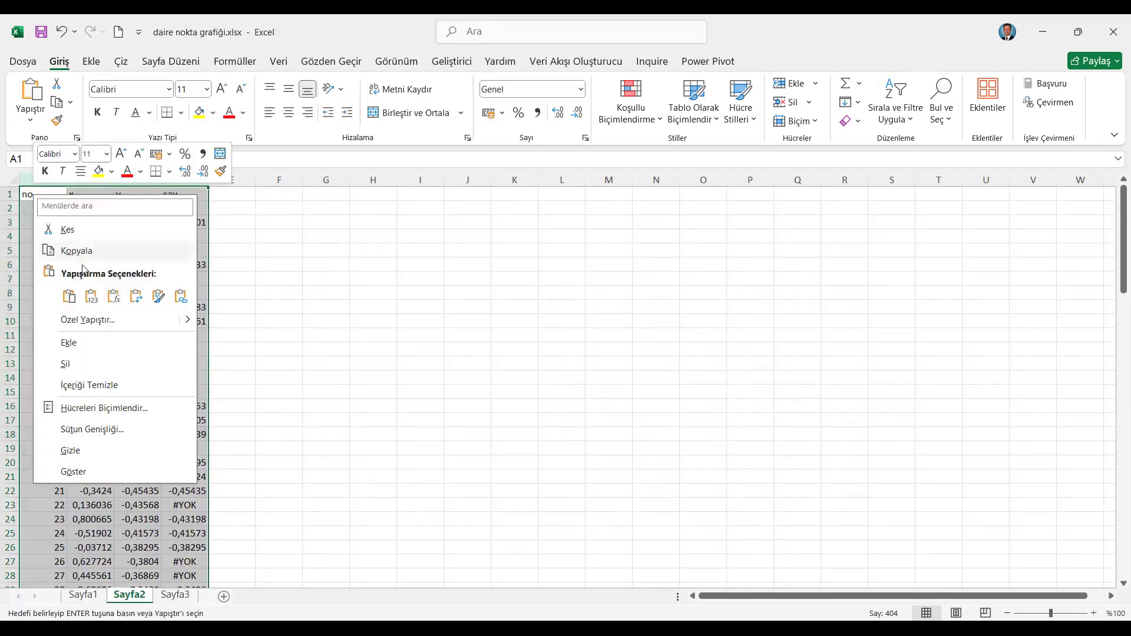
click(86, 320)
click(44, 307)
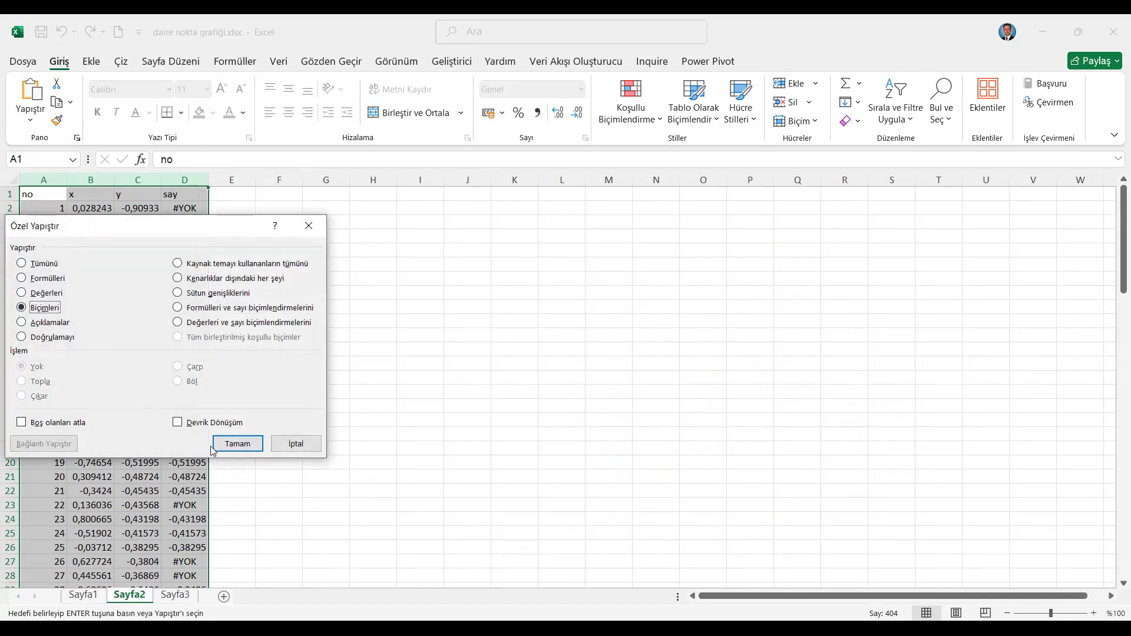
click(238, 444)
click(13, 179)
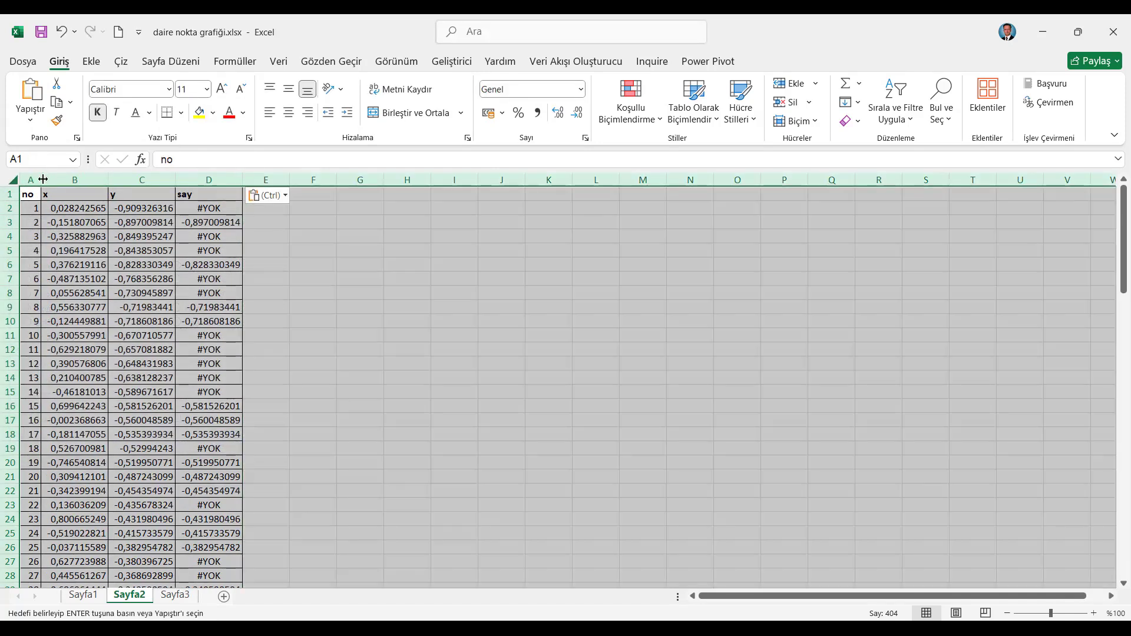
click(29, 195)
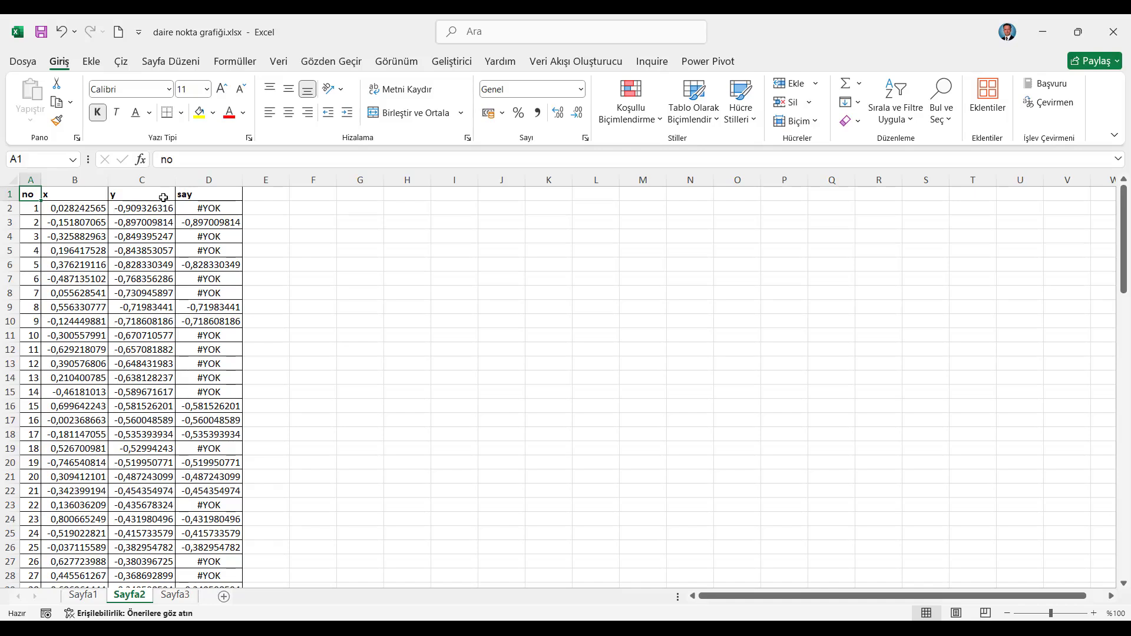
Step: Delete the "say" column D from Sayfa2
click(192, 180)
right_click(191, 183)
click(231, 350)
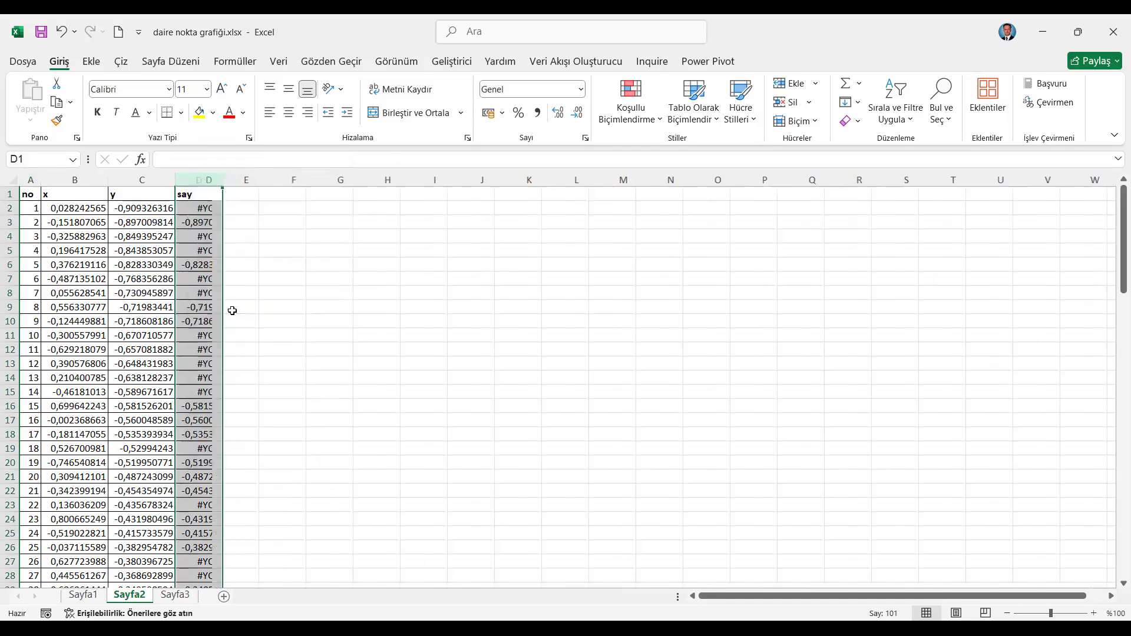
click(26, 197)
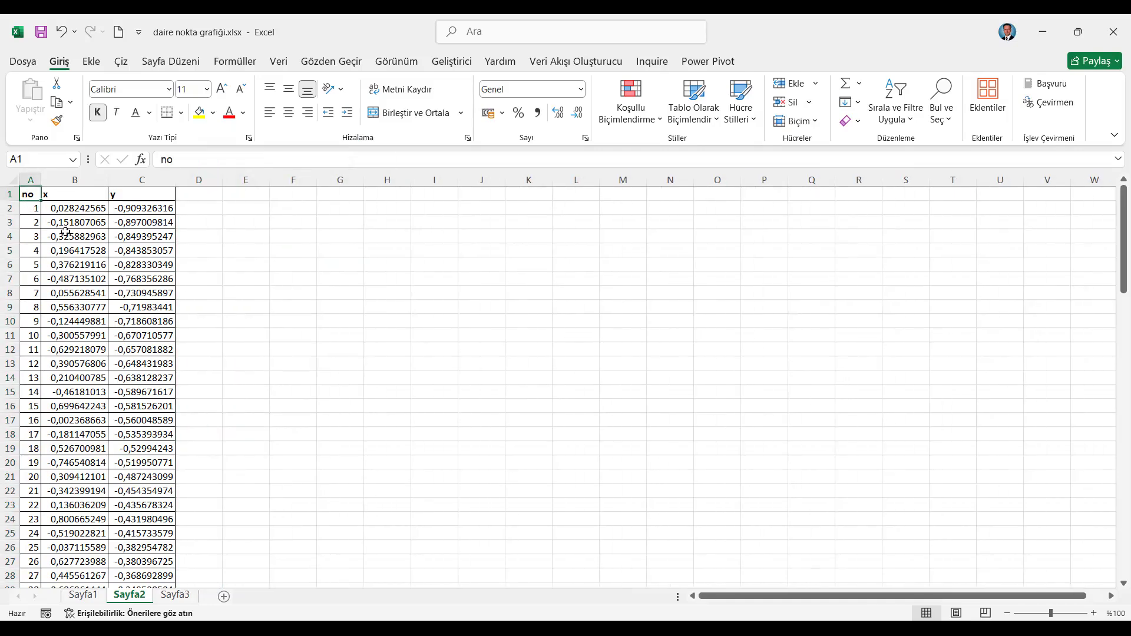
scroll(71, 249, down, 20)
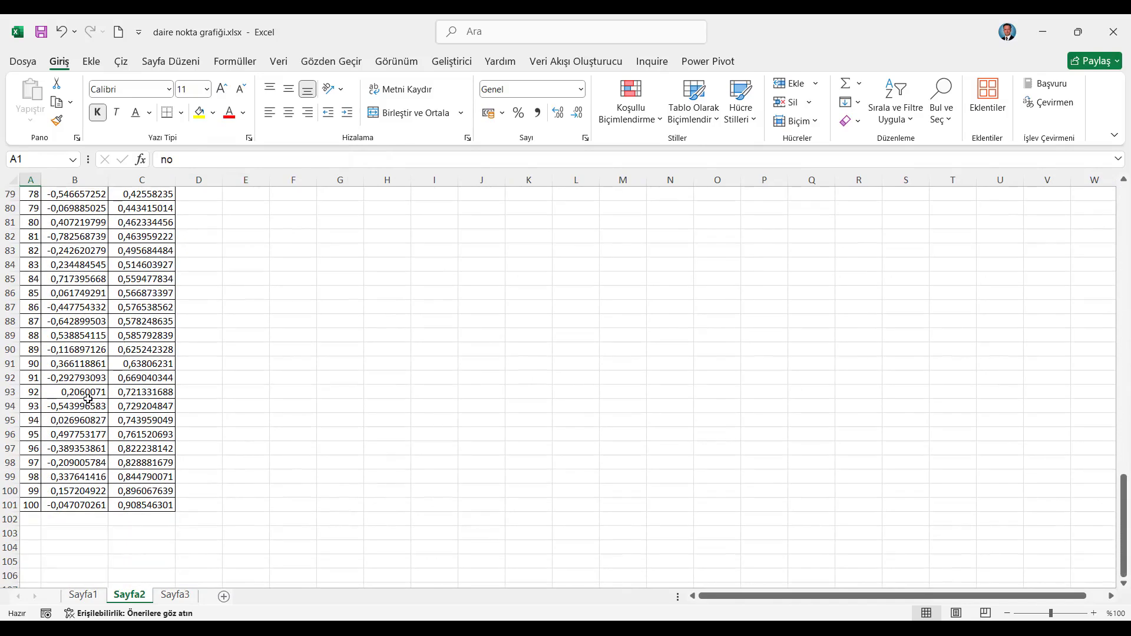
scroll(87, 399, up, 20)
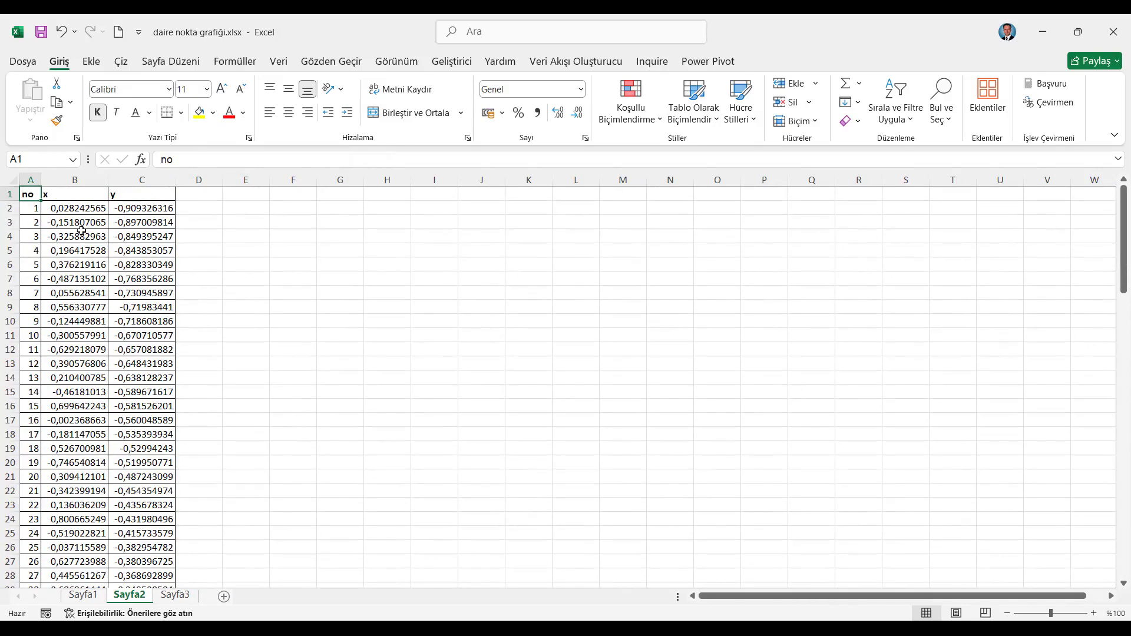
click(71, 198)
click(28, 190)
Step: Switch to the browser and open the cci100.html circle-packing link near the end of the plum pudding chart article
key(alt+Tab)
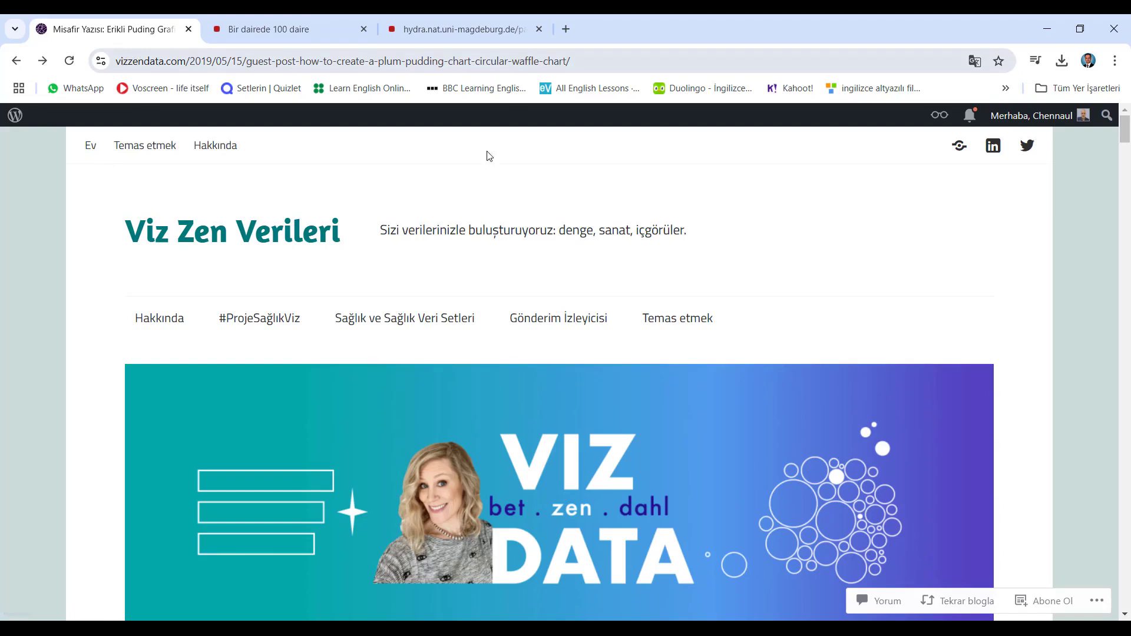
scroll(439, 245, down, 20)
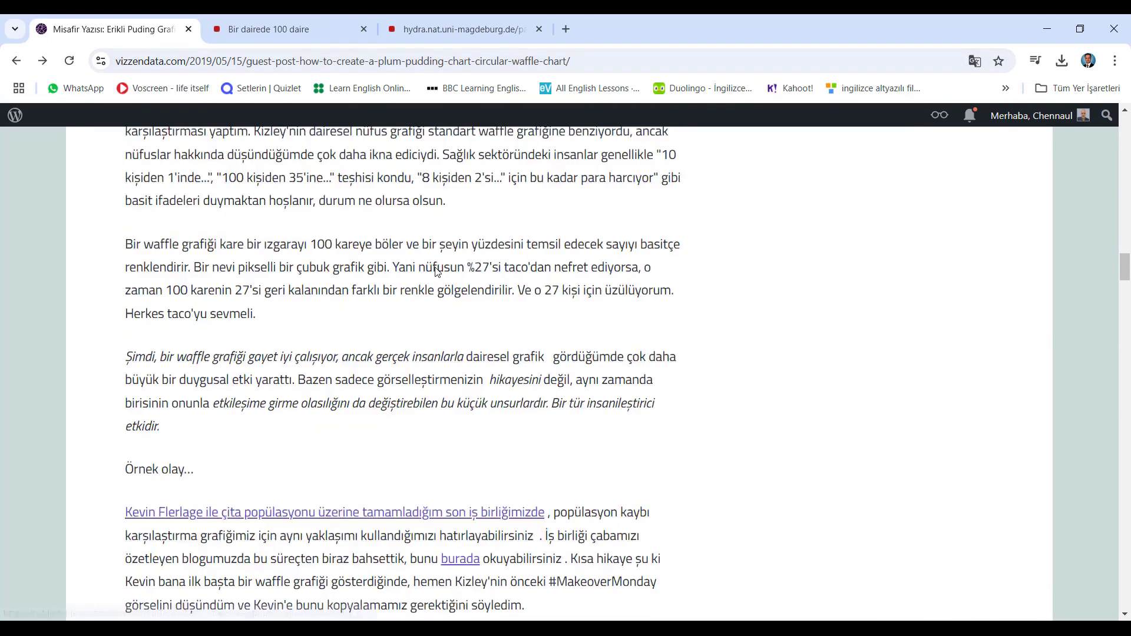
scroll(578, 283, down, 20)
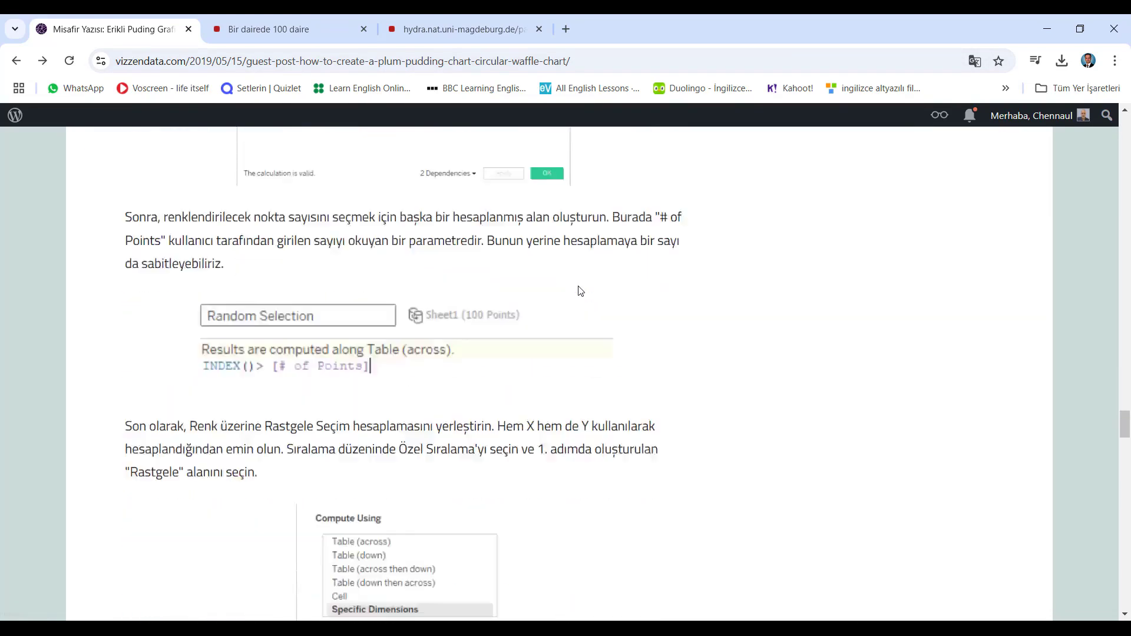
scroll(580, 291, down, 20)
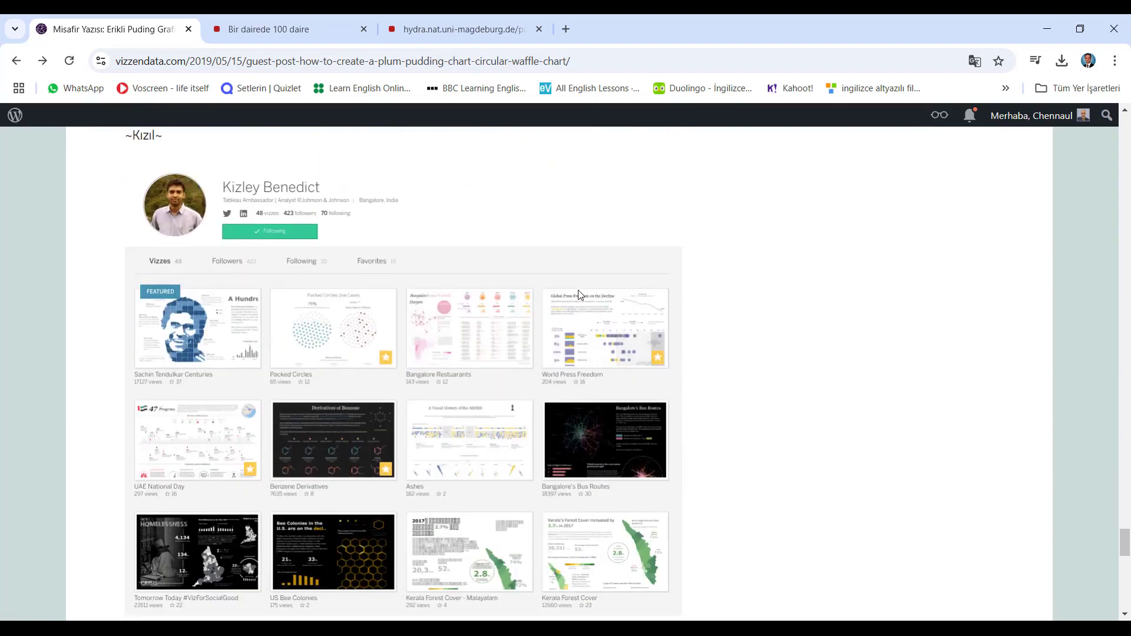
scroll(578, 295, up, 6)
scroll(579, 296, up, 2)
scroll(200, 442, down, 2)
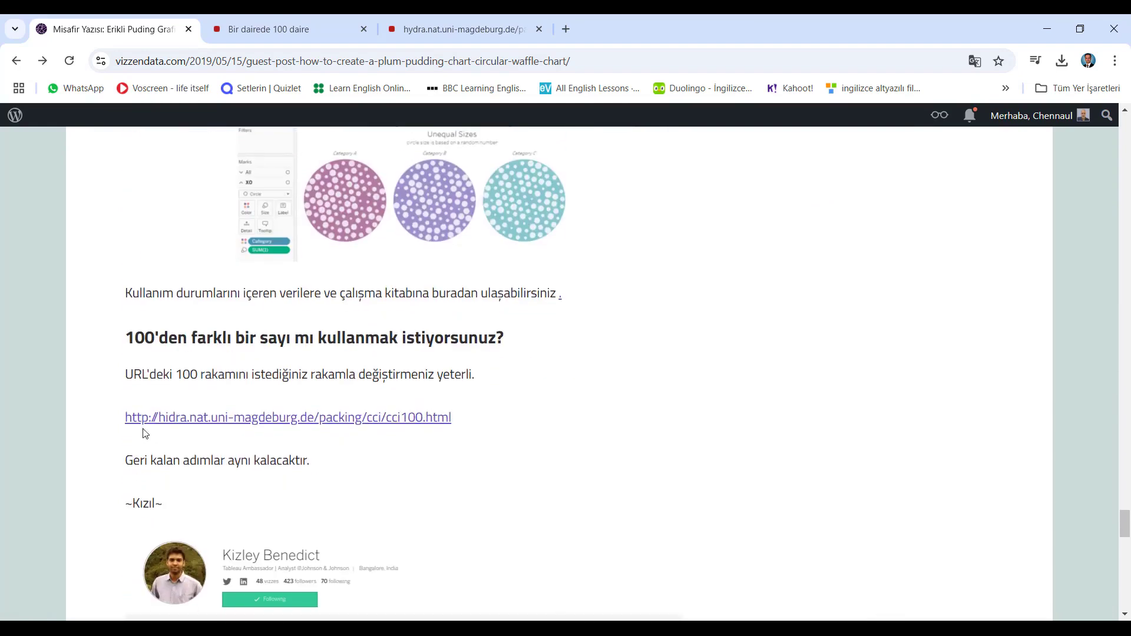
click(284, 418)
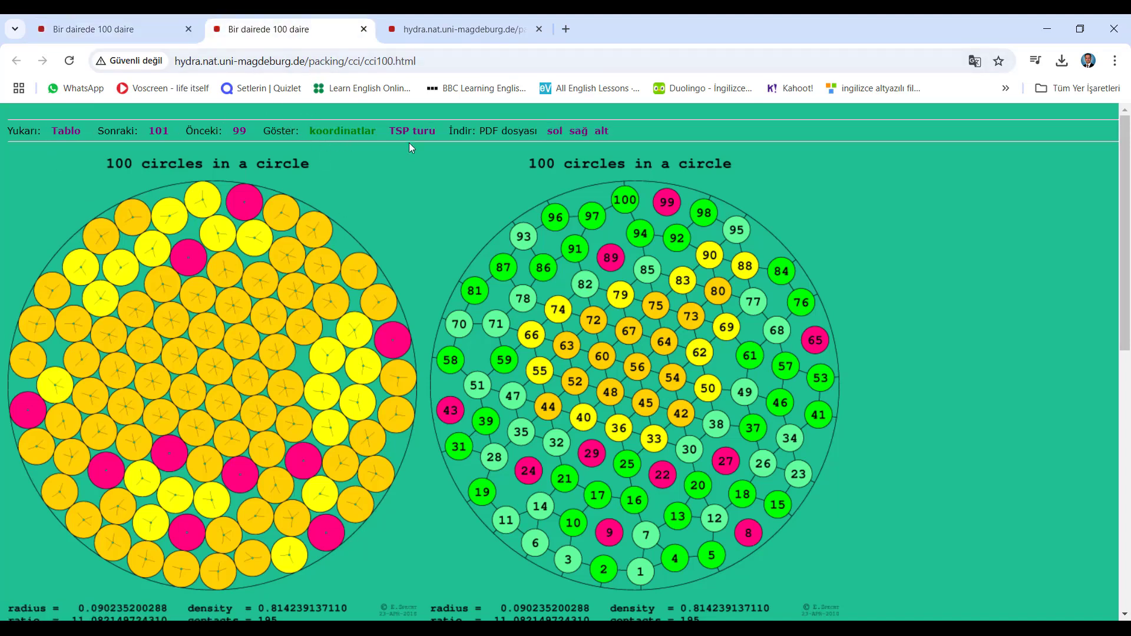
Step: Open the coordinates list for the 100 circles and copy its entire text
click(341, 131)
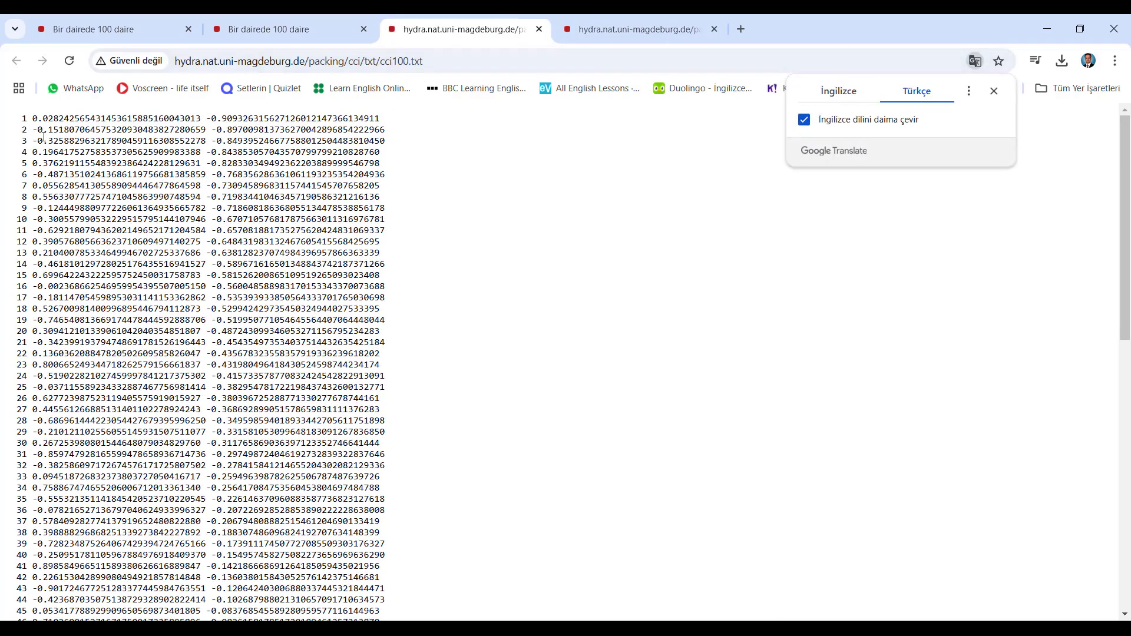
click(20, 118)
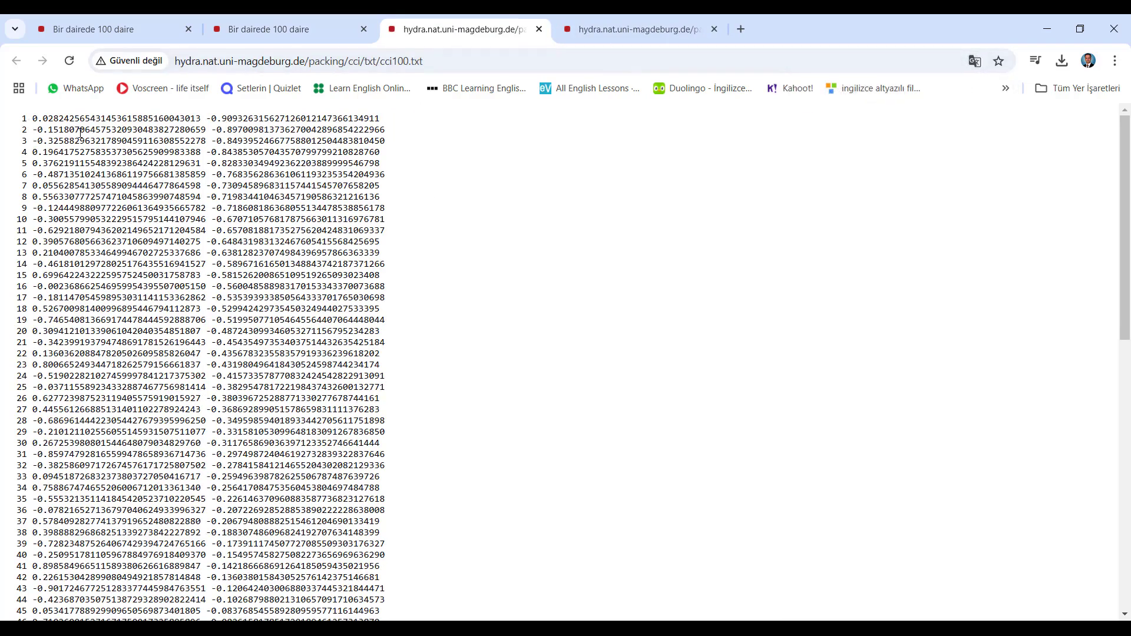
key(ctrl+a)
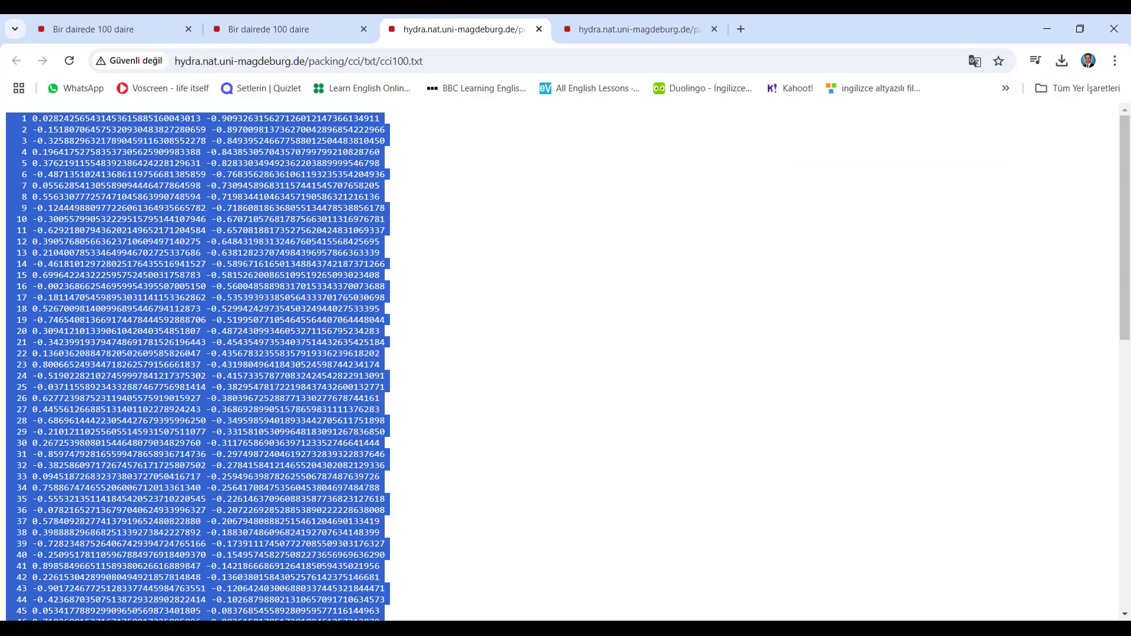
Step: Switch back to Excel and paste the copied coordinates into Sayfa3 starting at A1
key(alt+Tab)
click(176, 595)
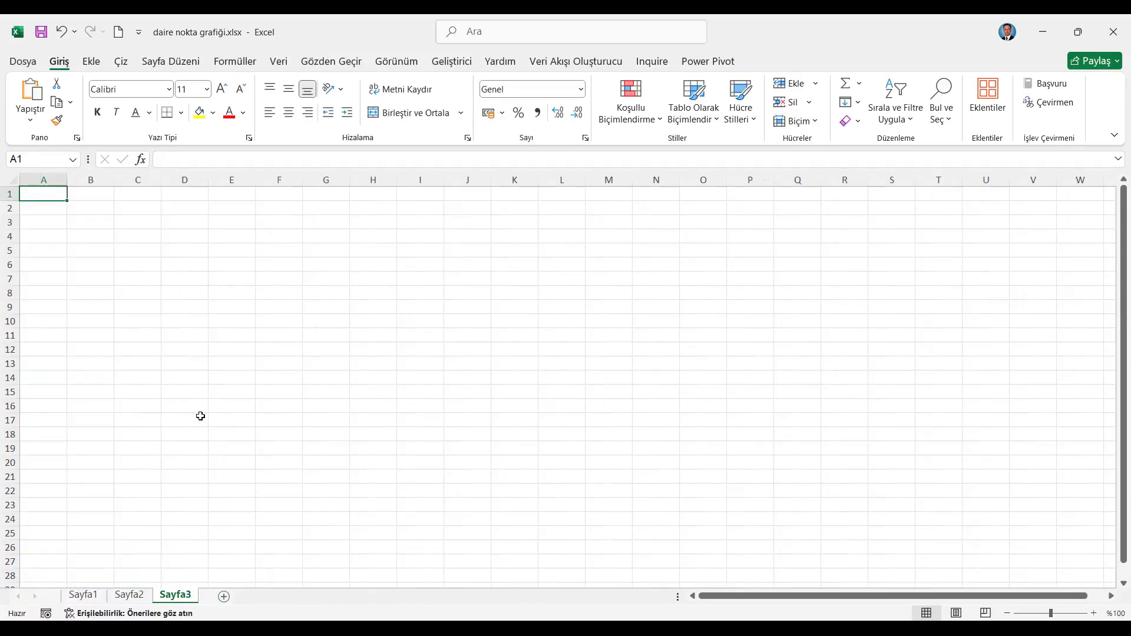
key(ctrl+v)
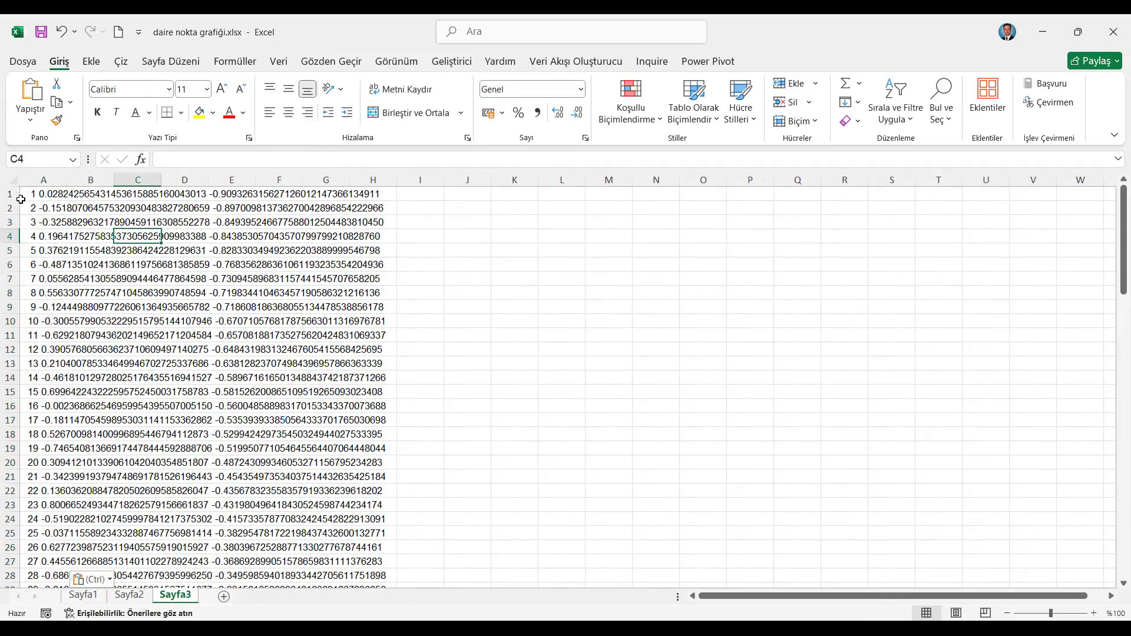
click(30, 193)
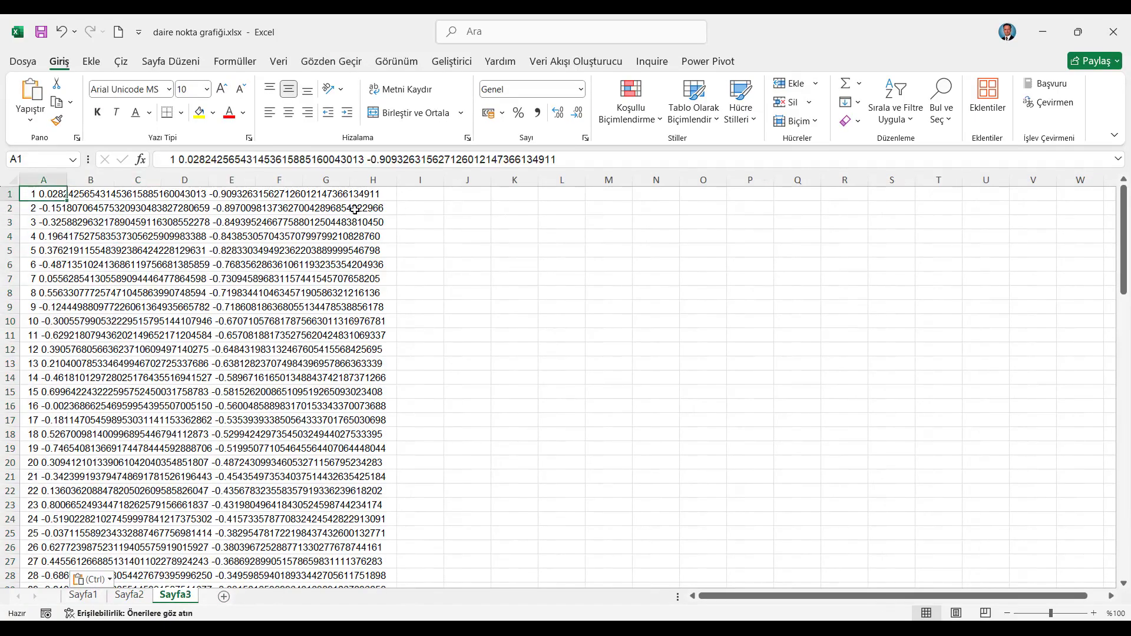
Step: Split column A of Sayfa3 into separate columns with Text to Columns, delimited by tab and space
click(39, 182)
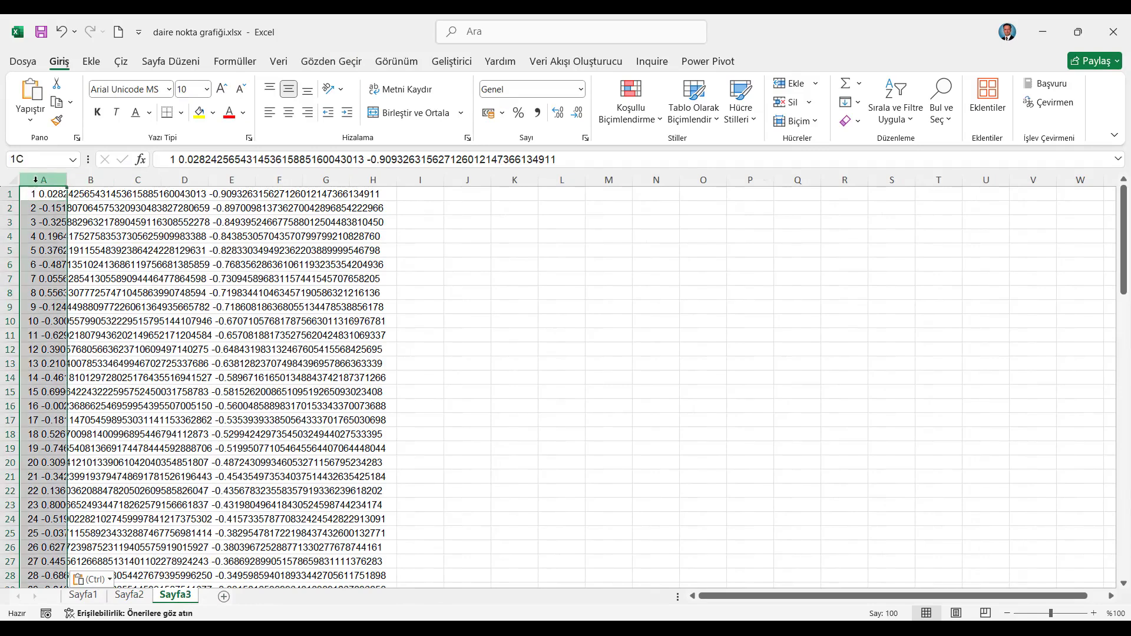
click(279, 62)
click(651, 109)
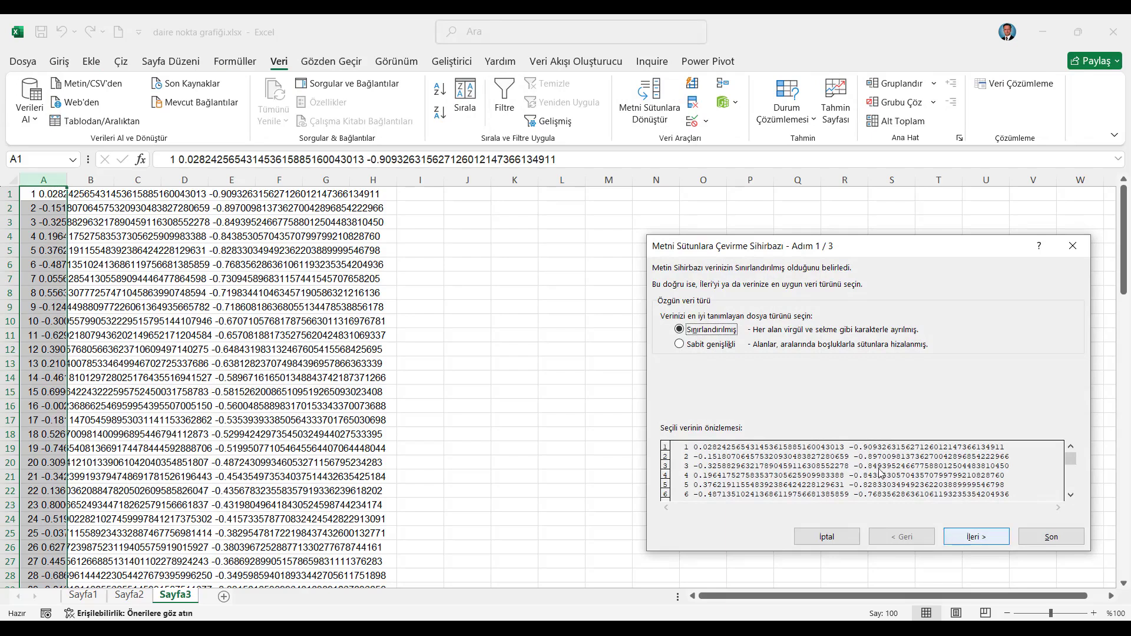
click(950, 535)
click(666, 357)
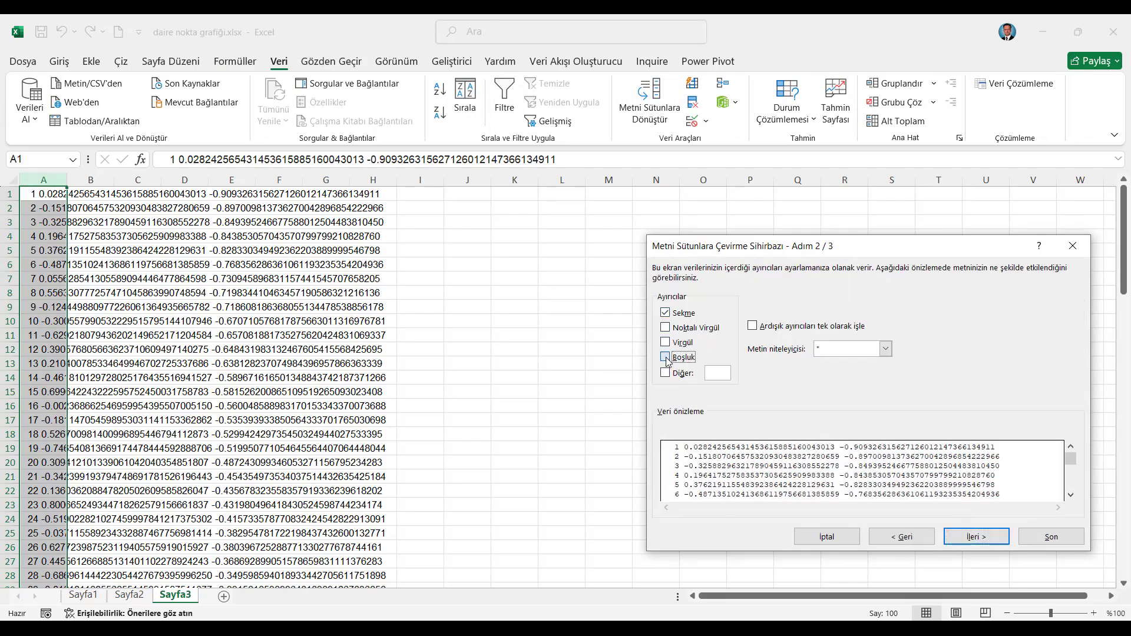
click(990, 538)
click(1051, 537)
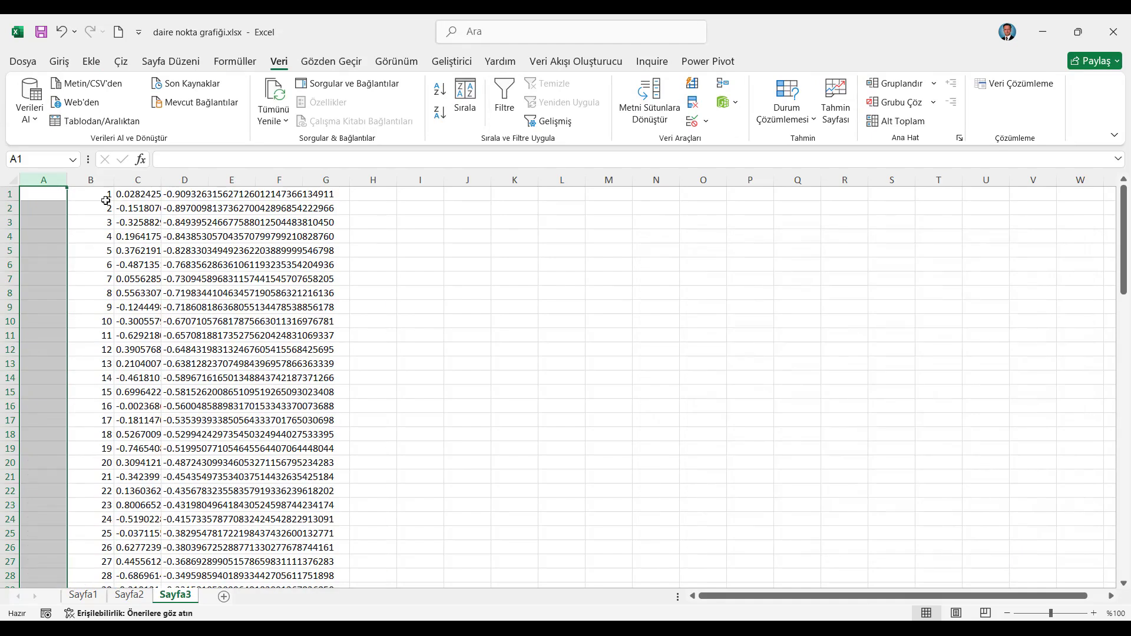
Step: Autofit all column widths in Sayfa3 and delete the empty column A
click(13, 180)
double_click(67, 181)
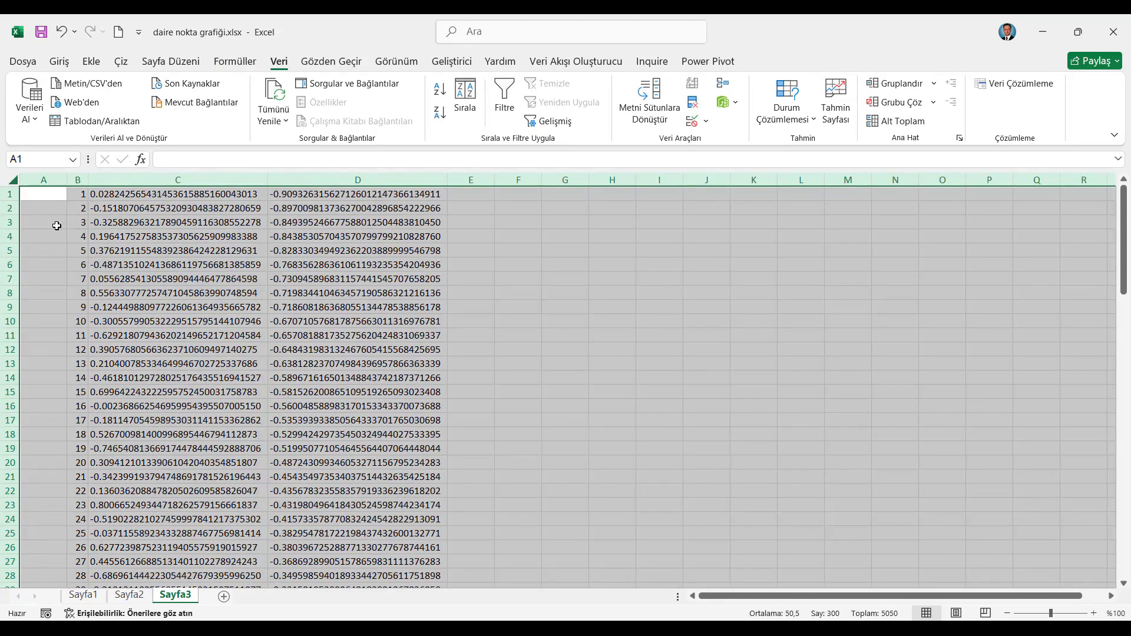
click(44, 180)
right_click(44, 181)
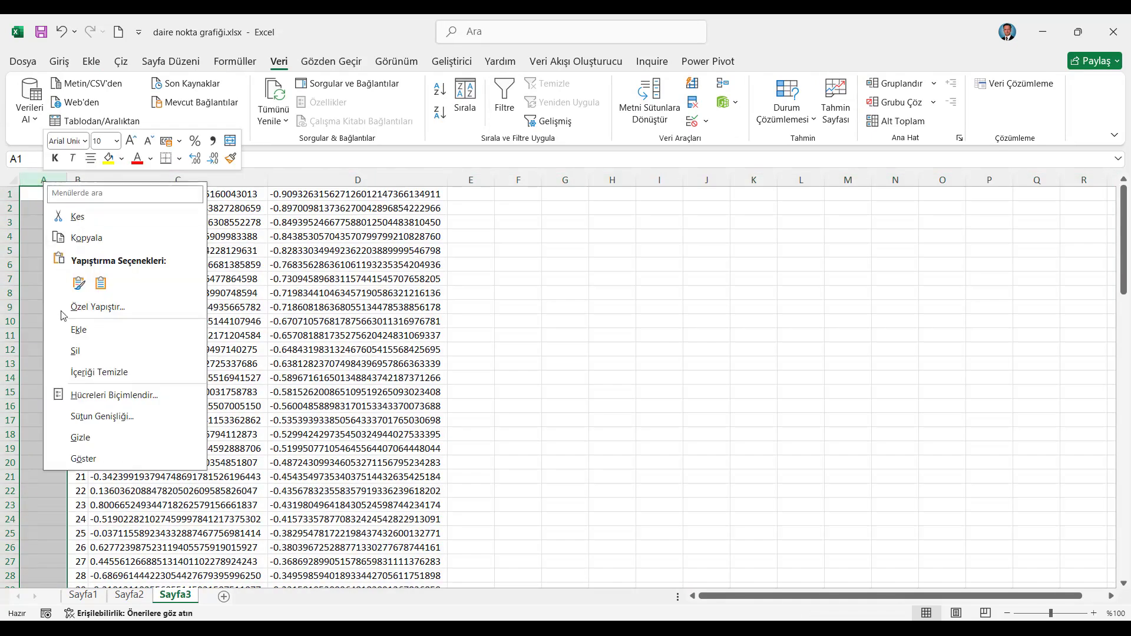
click(70, 353)
click(69, 226)
scroll(70, 236, down, 20)
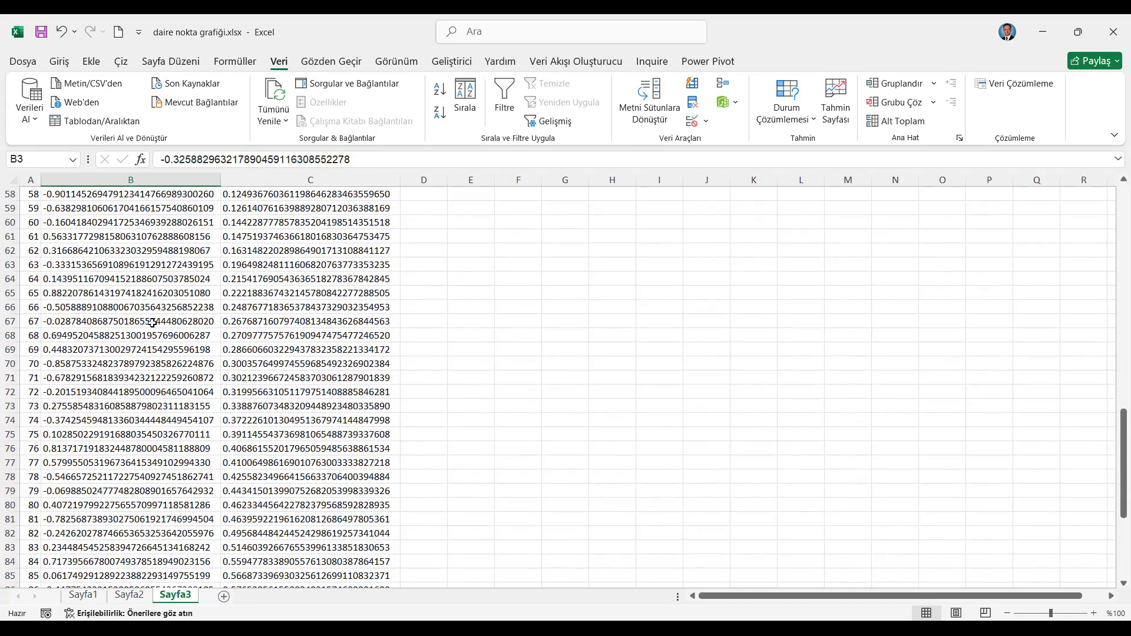
scroll(152, 323, up, 20)
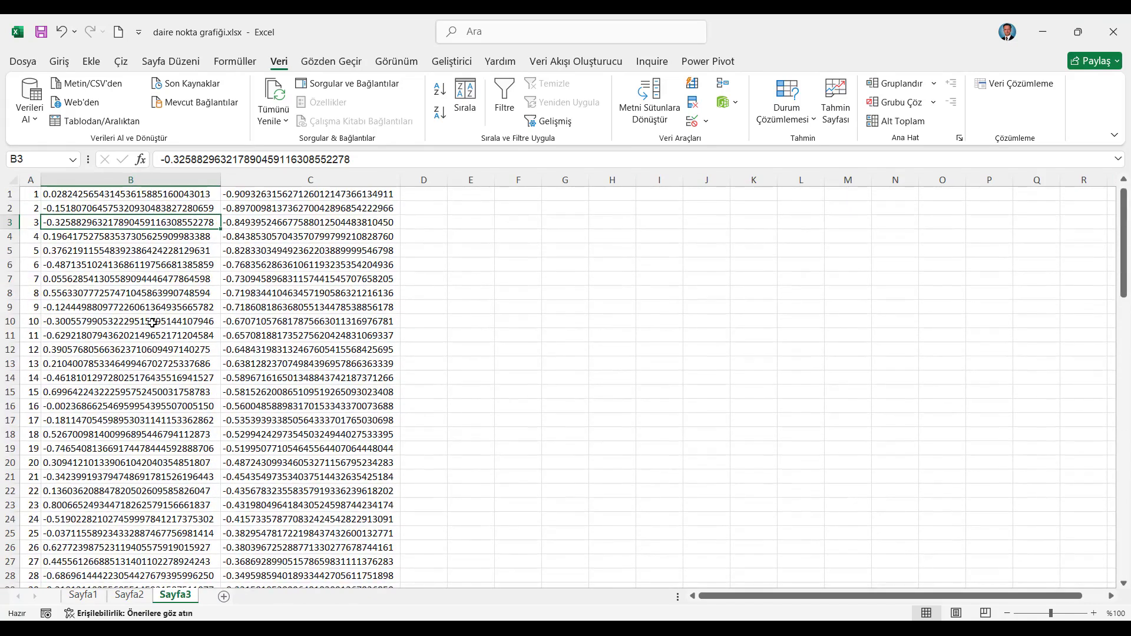
Step: Insert a blank row above the first coordinate row in Sayfa3
click(87, 196)
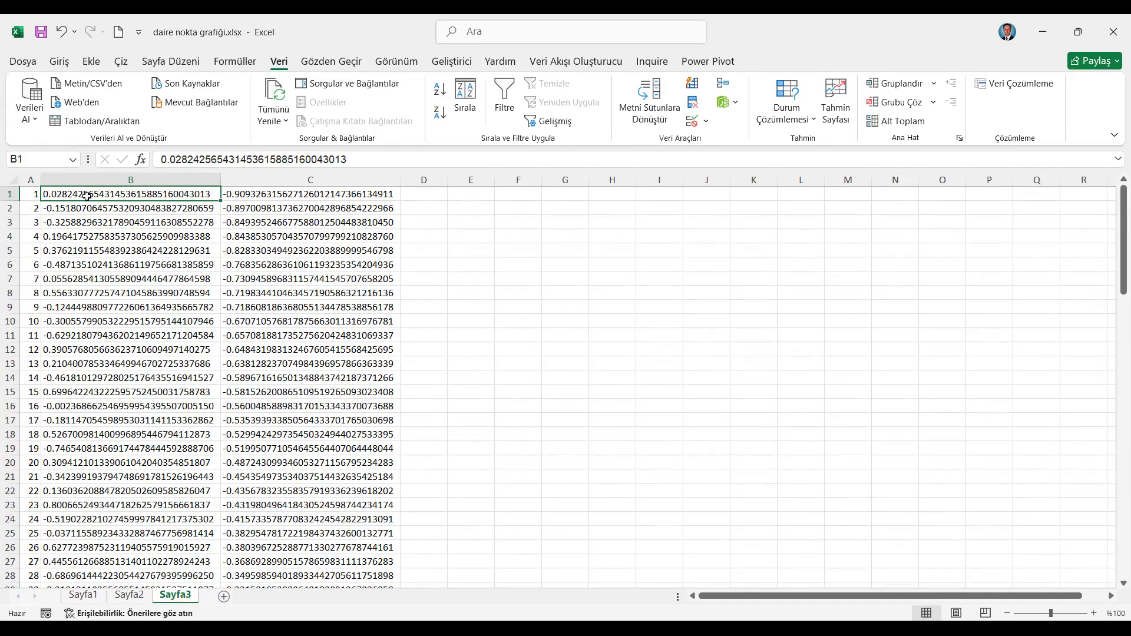
click(13, 194)
right_click(13, 194)
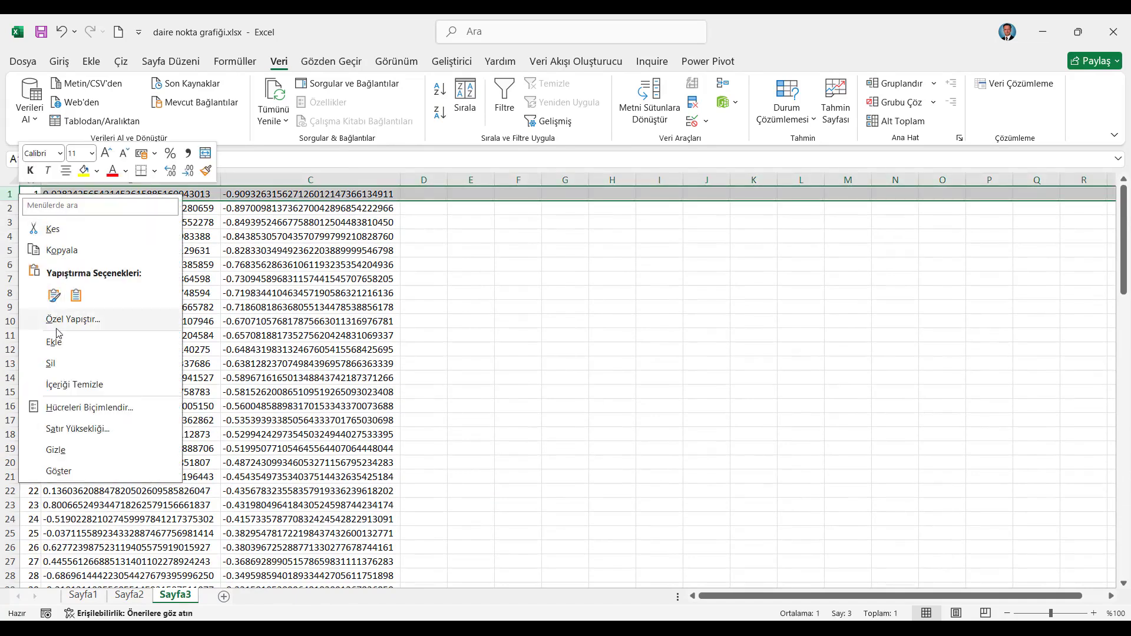
click(59, 340)
click(68, 193)
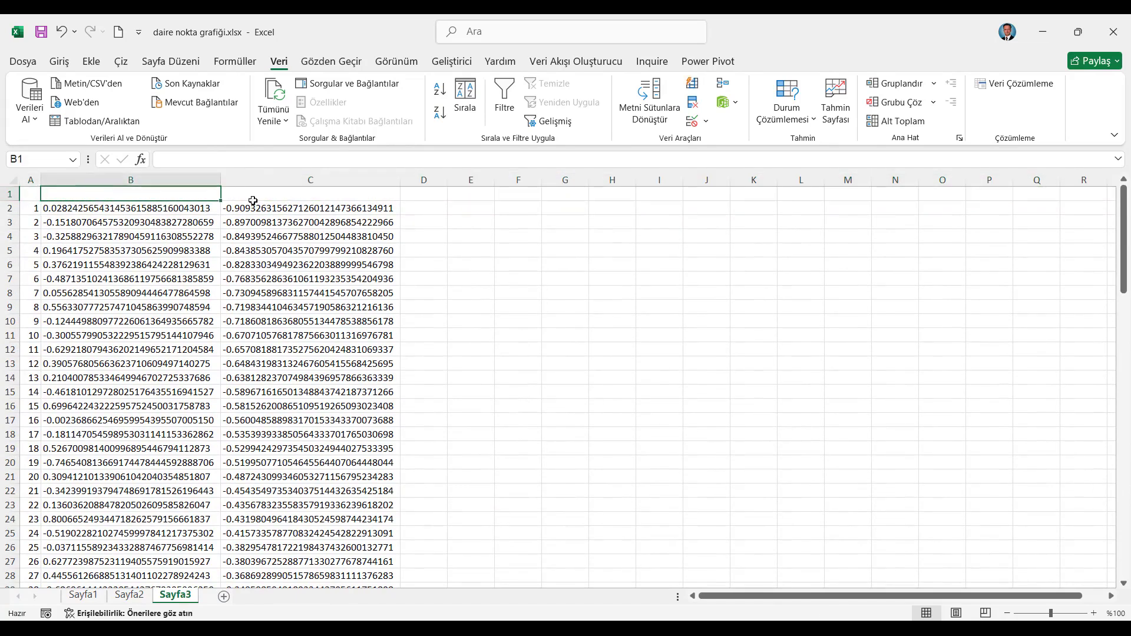
click(236, 194)
Step: Clear the entire contents of Sayfa3
click(18, 186)
right_click(13, 178)
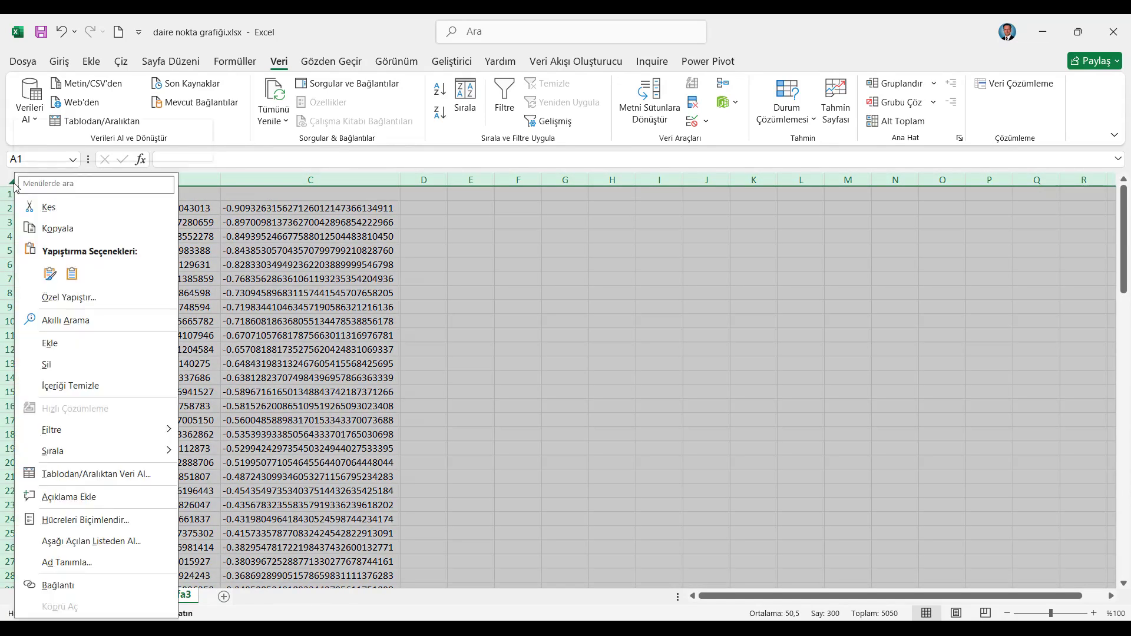
key(Escape)
key(Delete)
click(26, 194)
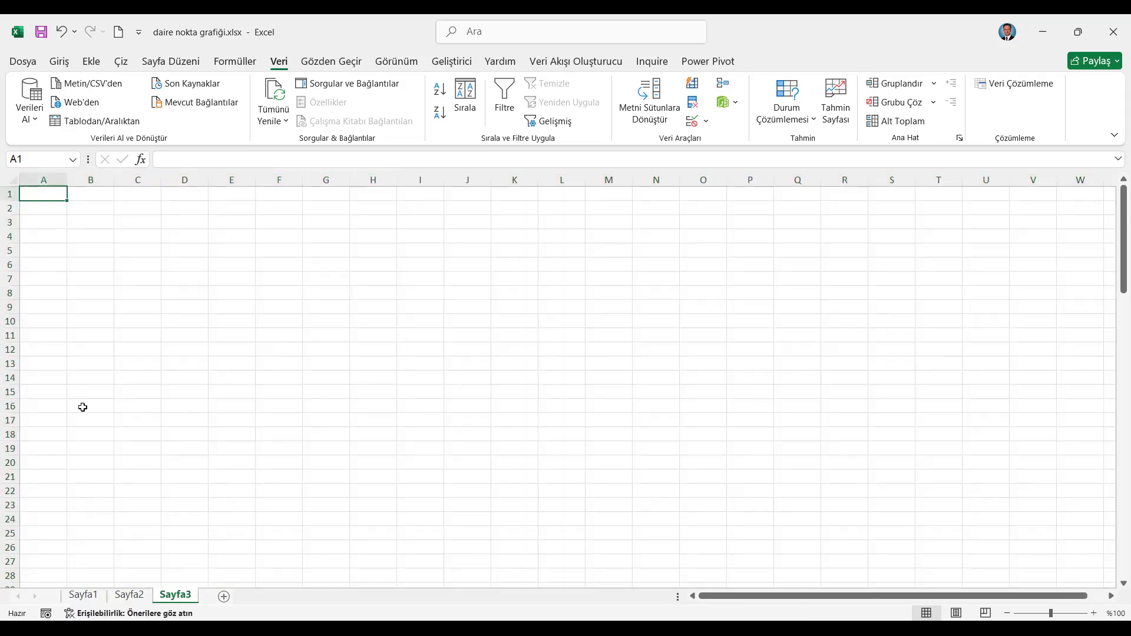
Step: Switch to Sayfa2 and look through its table of no, x and y coordinates
click(129, 595)
click(16, 187)
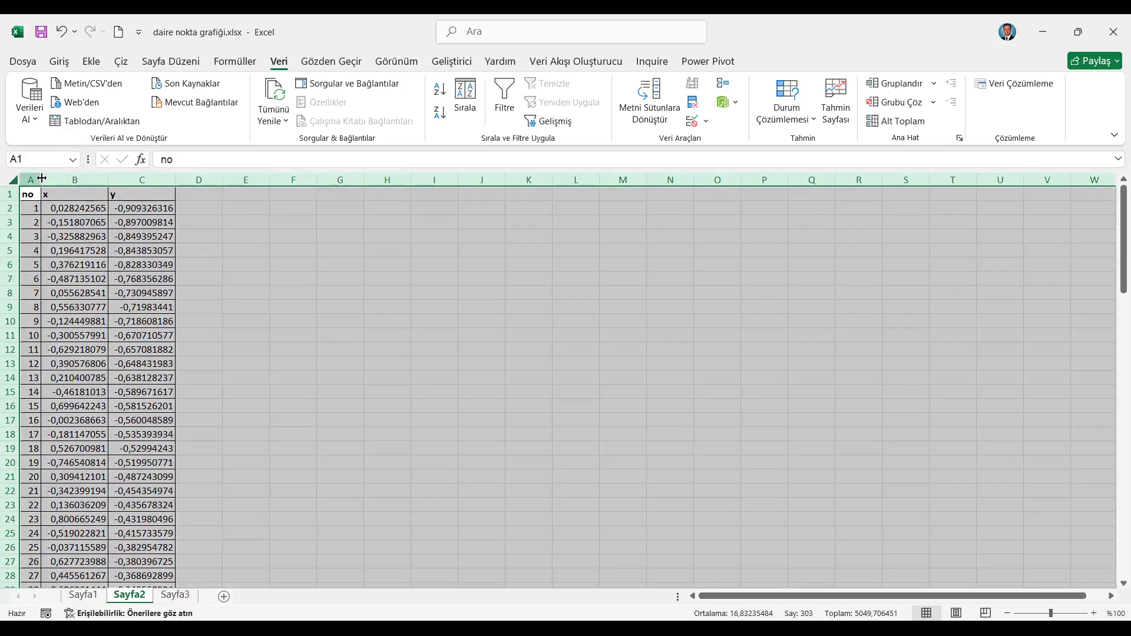
click(32, 193)
scroll(120, 378, down, 6)
scroll(119, 378, down, 20)
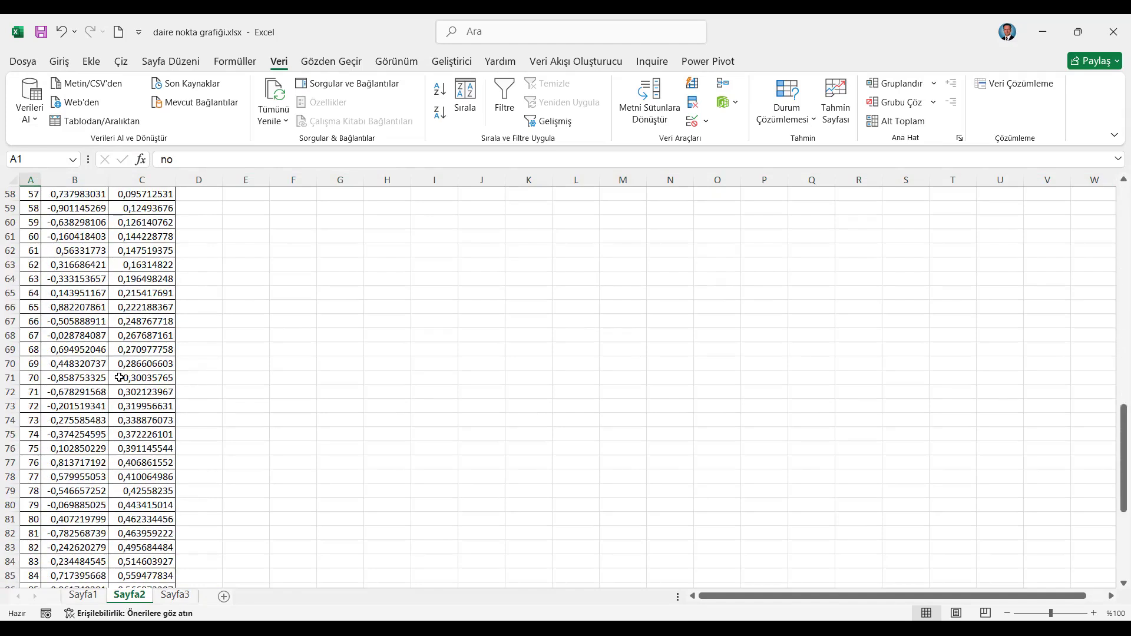
scroll(119, 378, up, 17)
scroll(120, 378, up, 12)
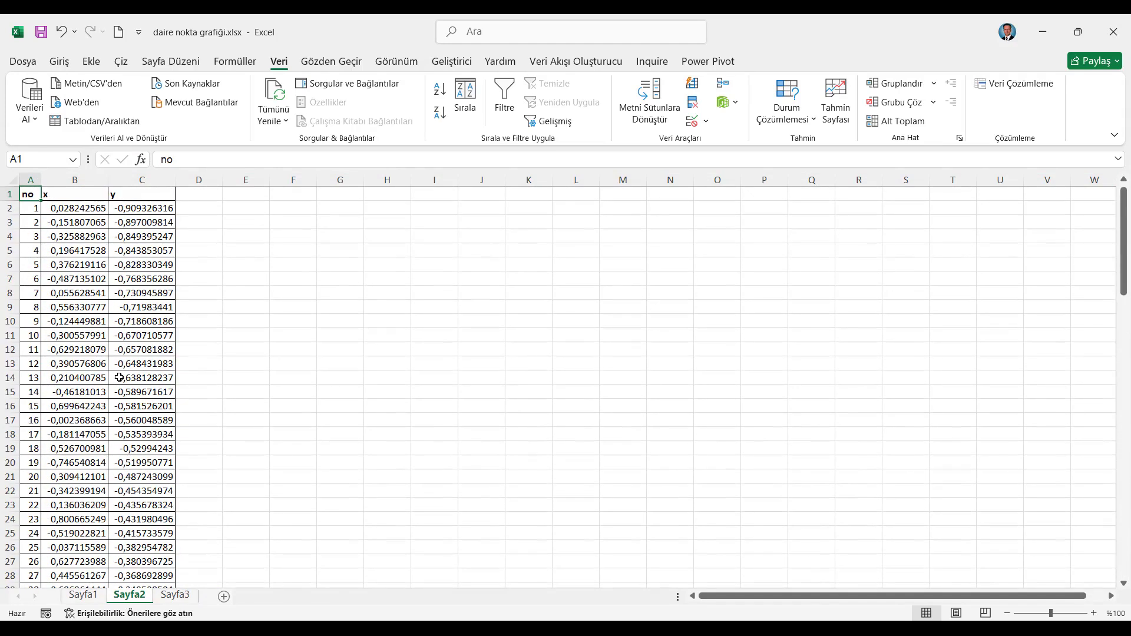
Step: Insert a markers-only scatter chart from the x and y values in B2:C101
click(68, 210)
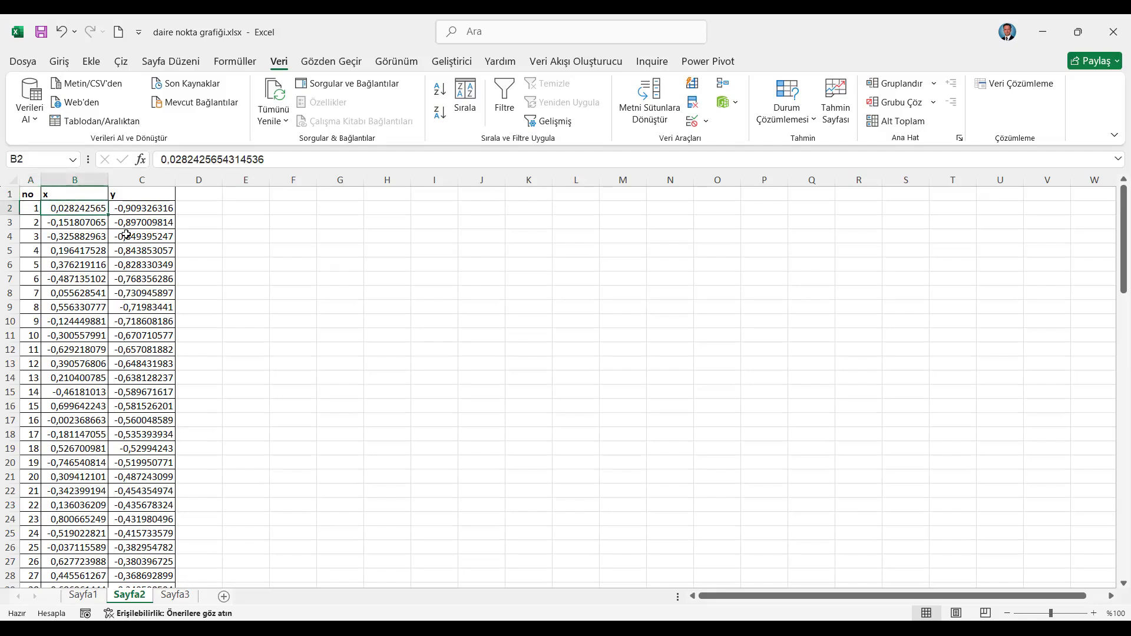
key(shift+Right)
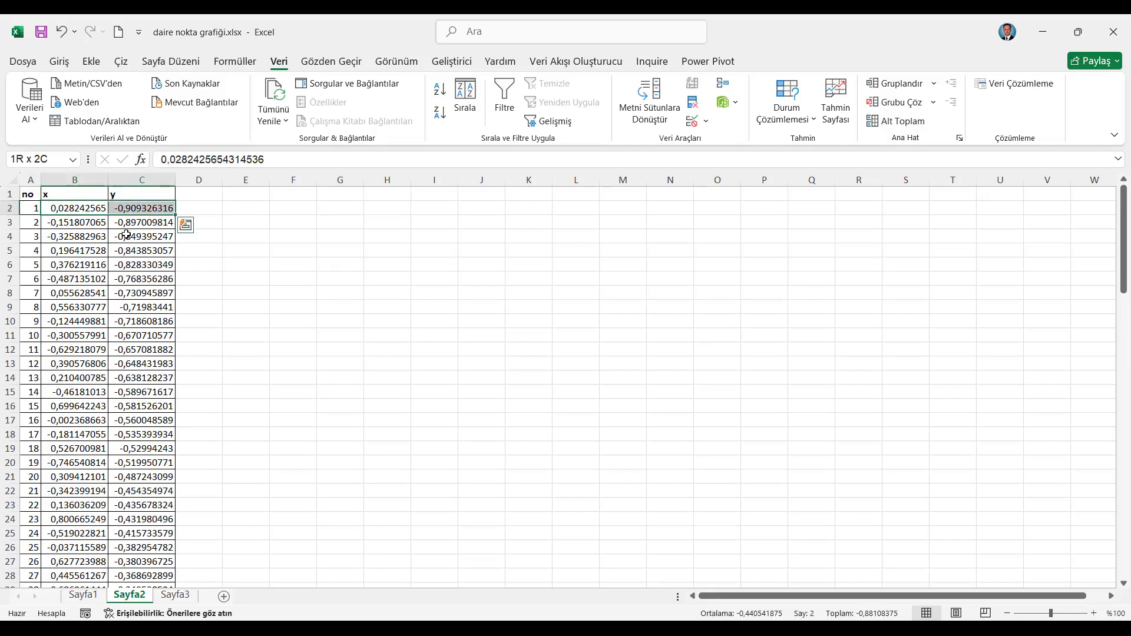
key(ctrl+shift+Down)
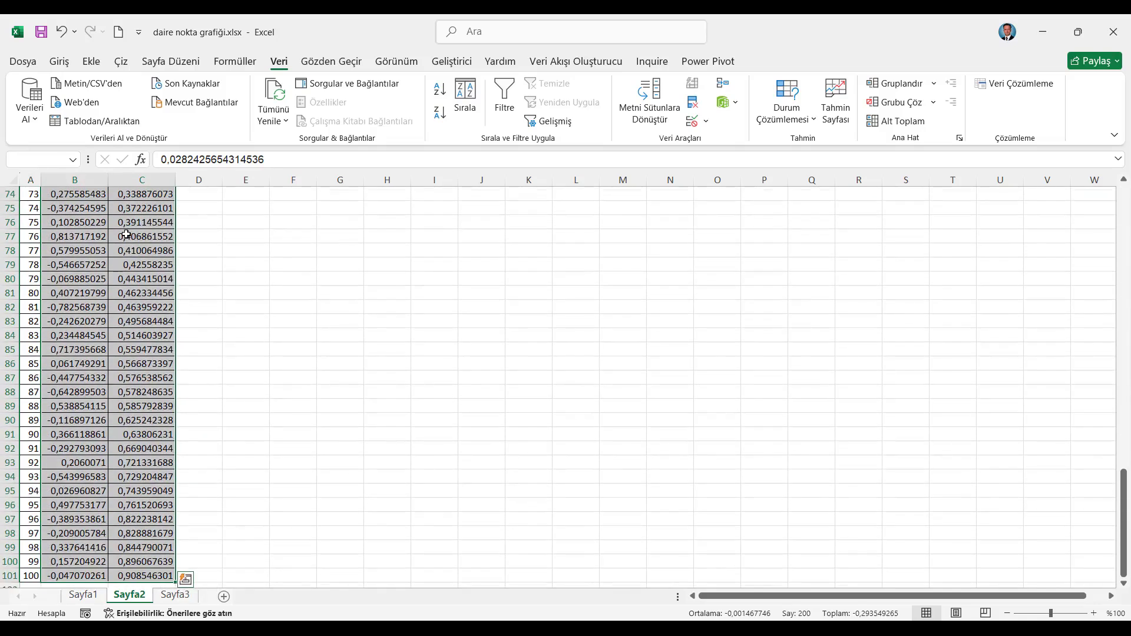
click(91, 61)
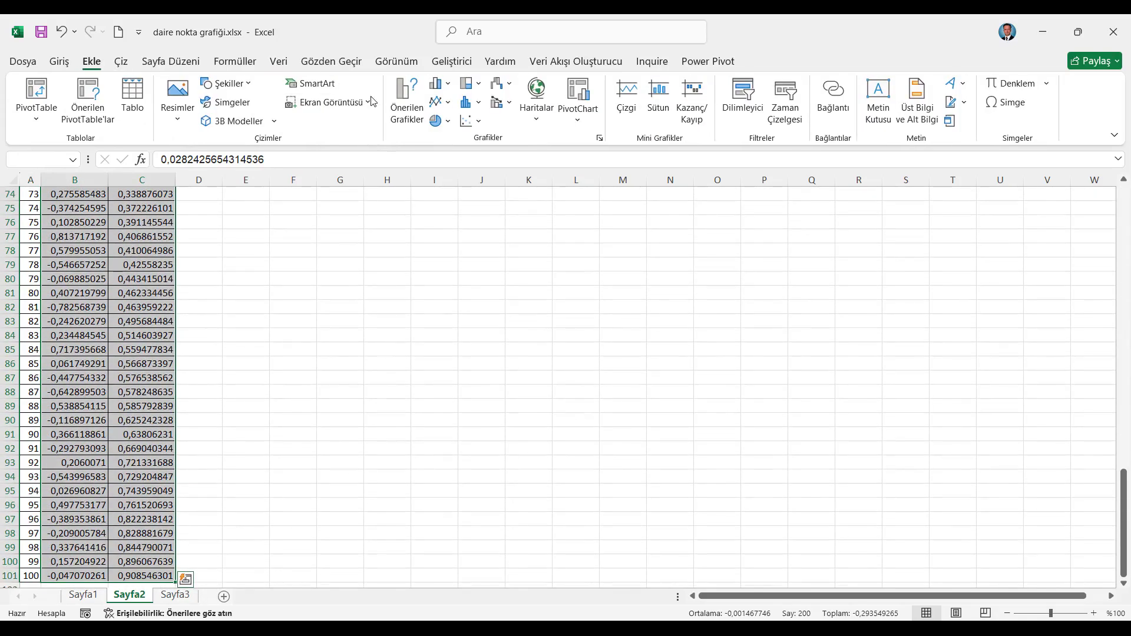
click(472, 121)
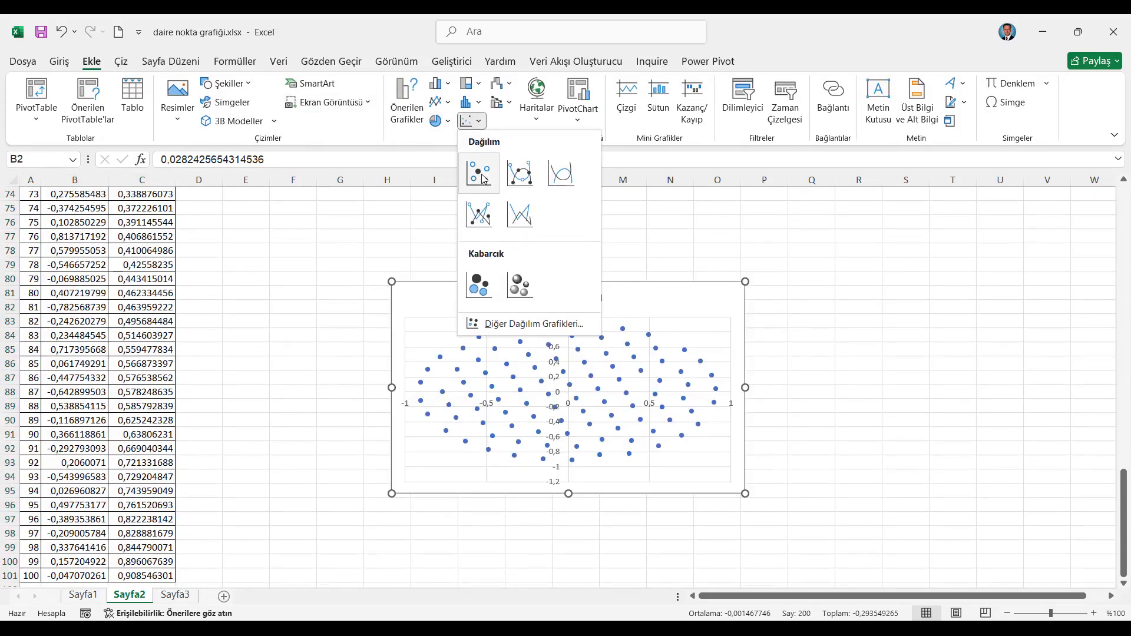
click(482, 178)
Step: Move the scatter chart up beside the table's first rows and enlarge it to cover about columns F to O, rows 2 to 23
drag(660, 360, 521, 287)
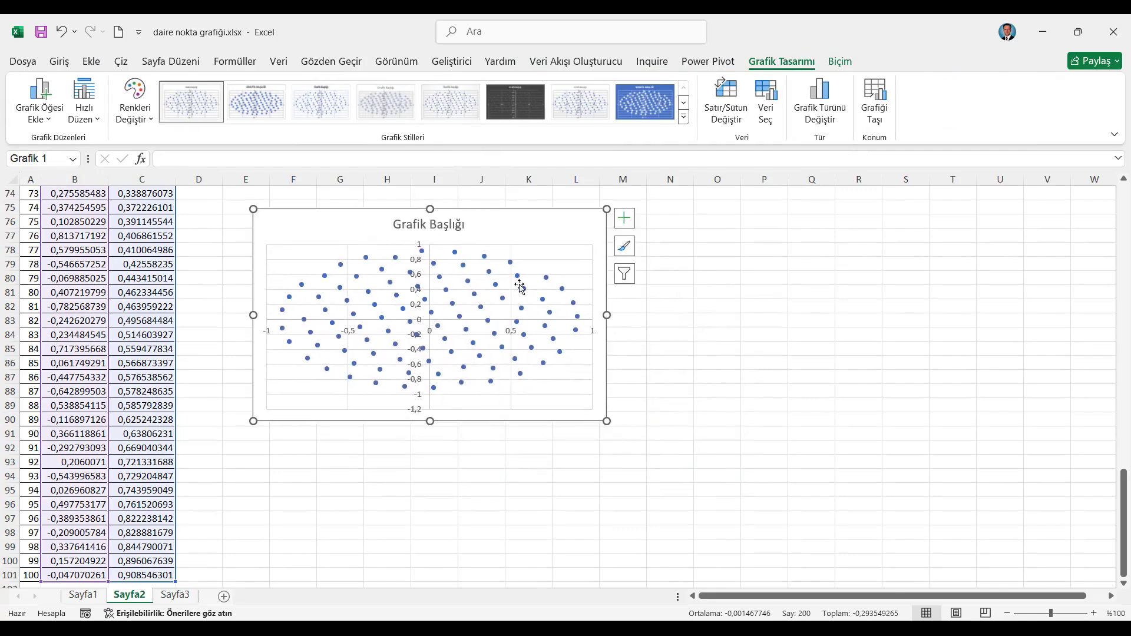
scroll(521, 287, up, 6)
drag(543, 463, 567, 229)
scroll(528, 294, up, 6)
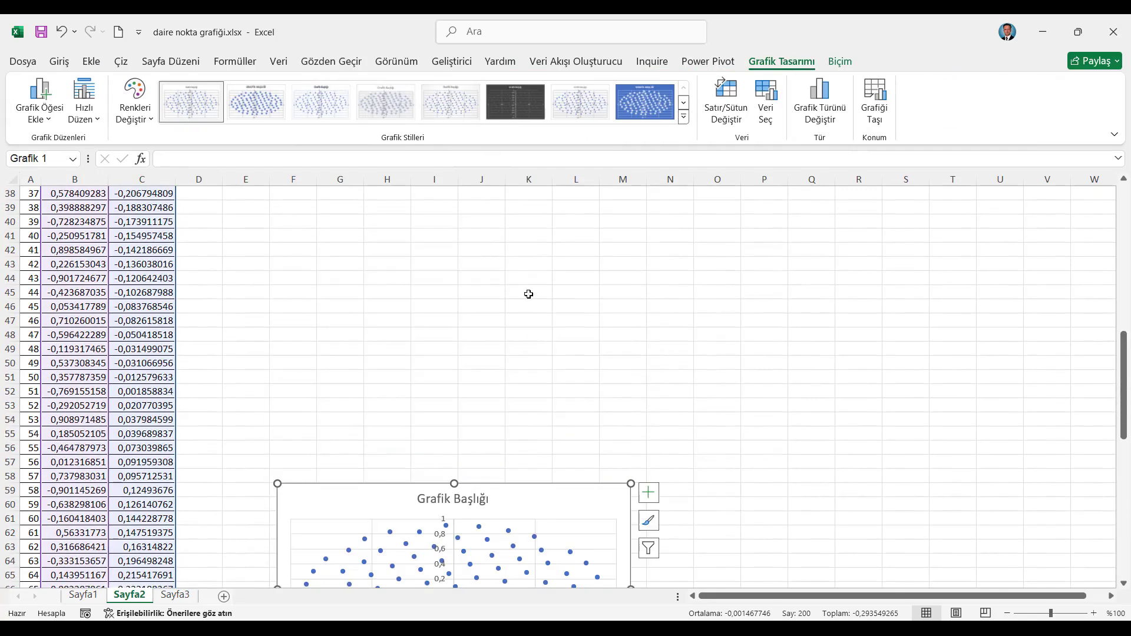
drag(530, 478, 523, 190)
scroll(522, 293, up, 5)
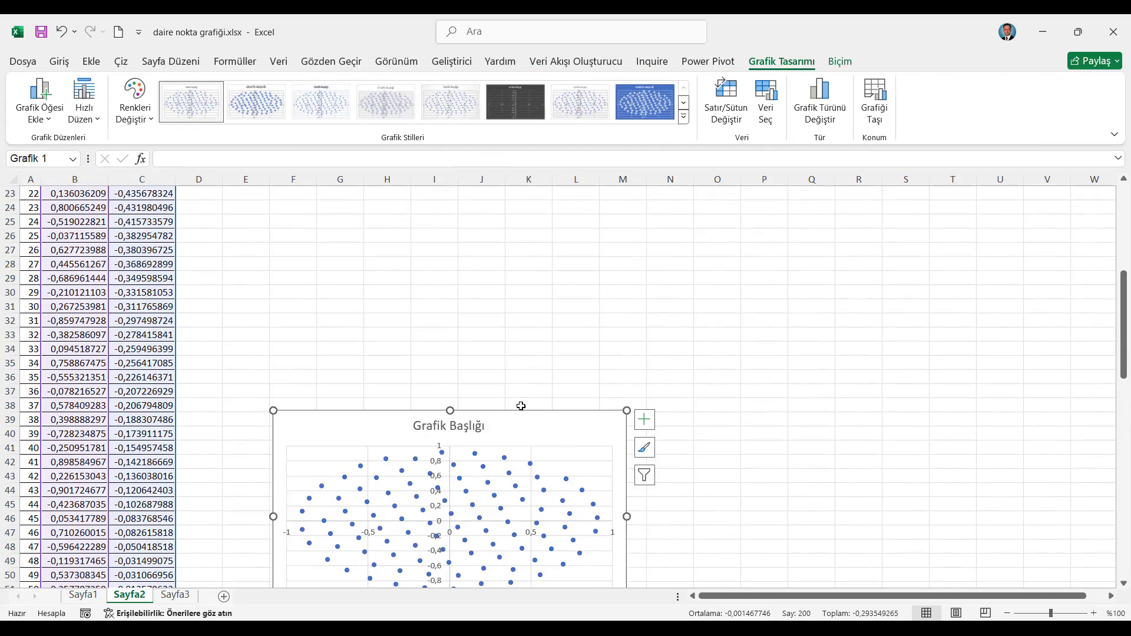
drag(521, 405, 508, 230)
scroll(505, 240, up, 6)
drag(512, 466, 504, 136)
drag(510, 507, 469, 215)
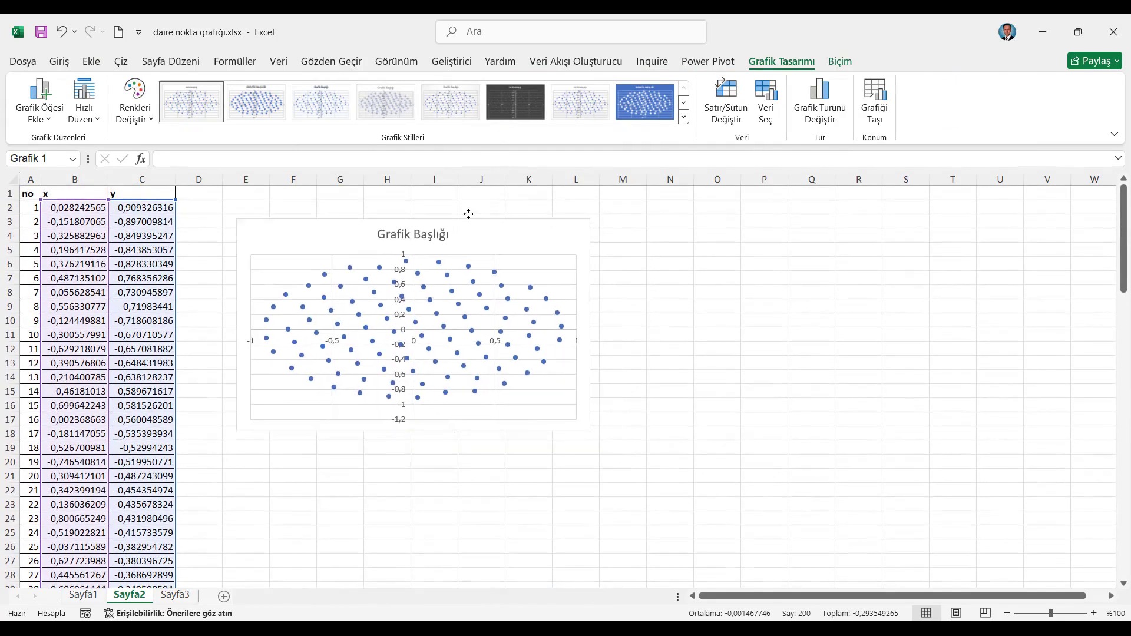
drag(582, 425, 705, 507)
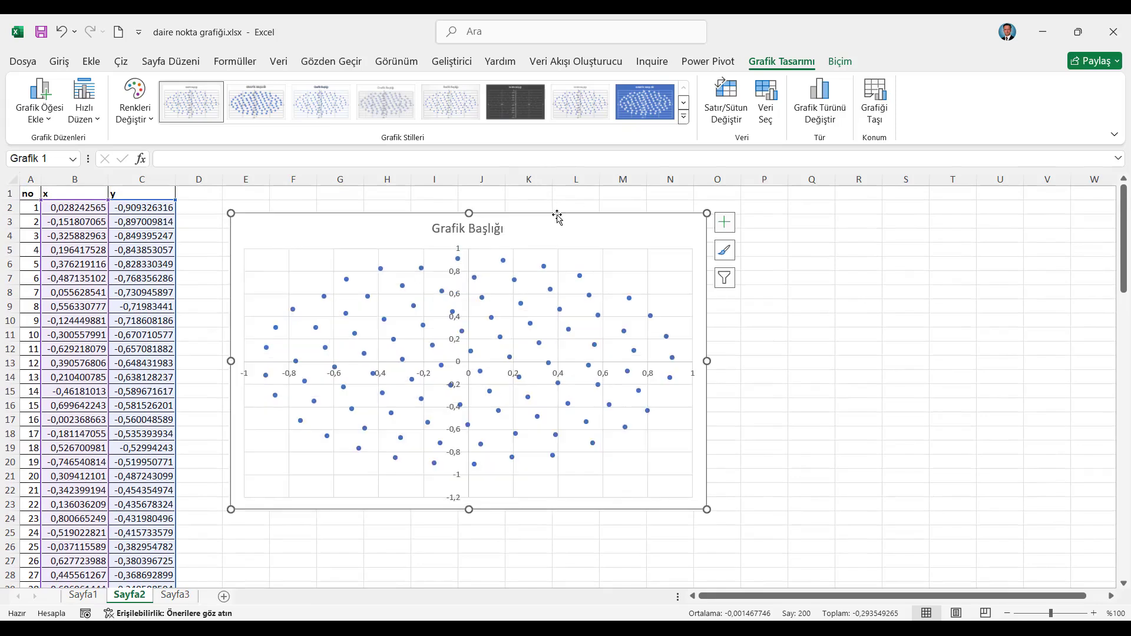
drag(556, 220, 601, 213)
Step: Remove the title and gridlines from the scatter chart
click(769, 221)
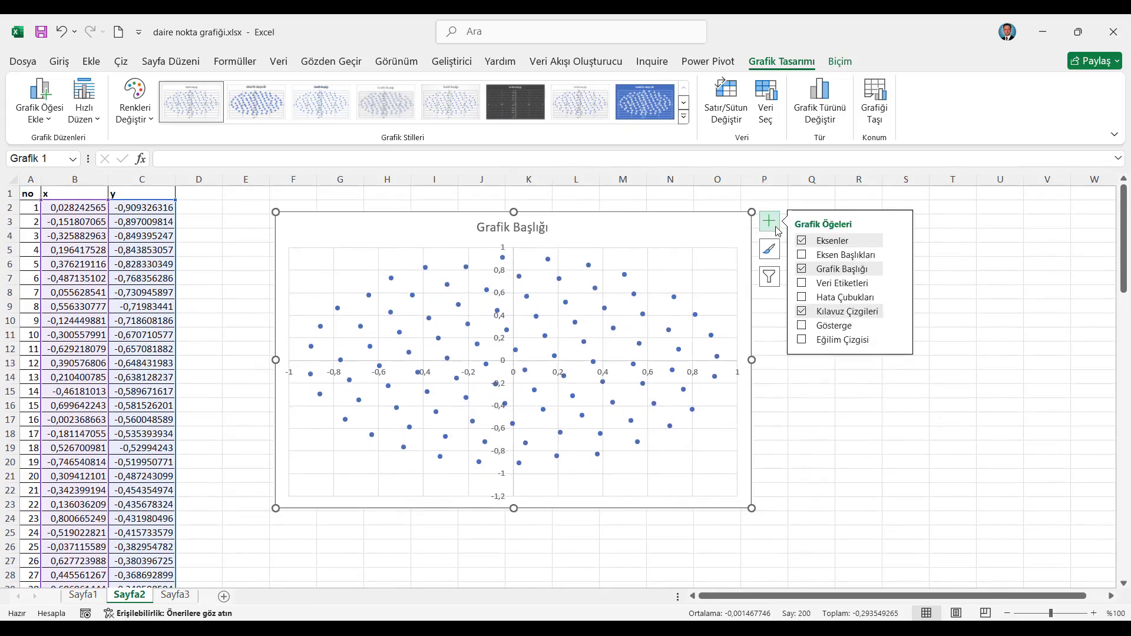
click(802, 270)
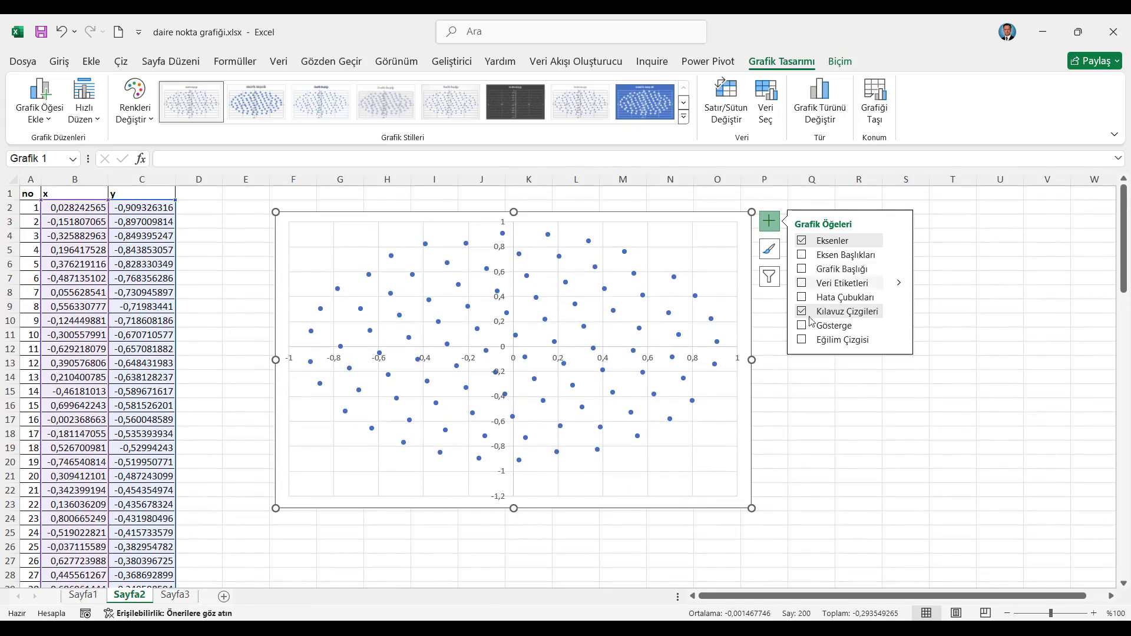
click(802, 312)
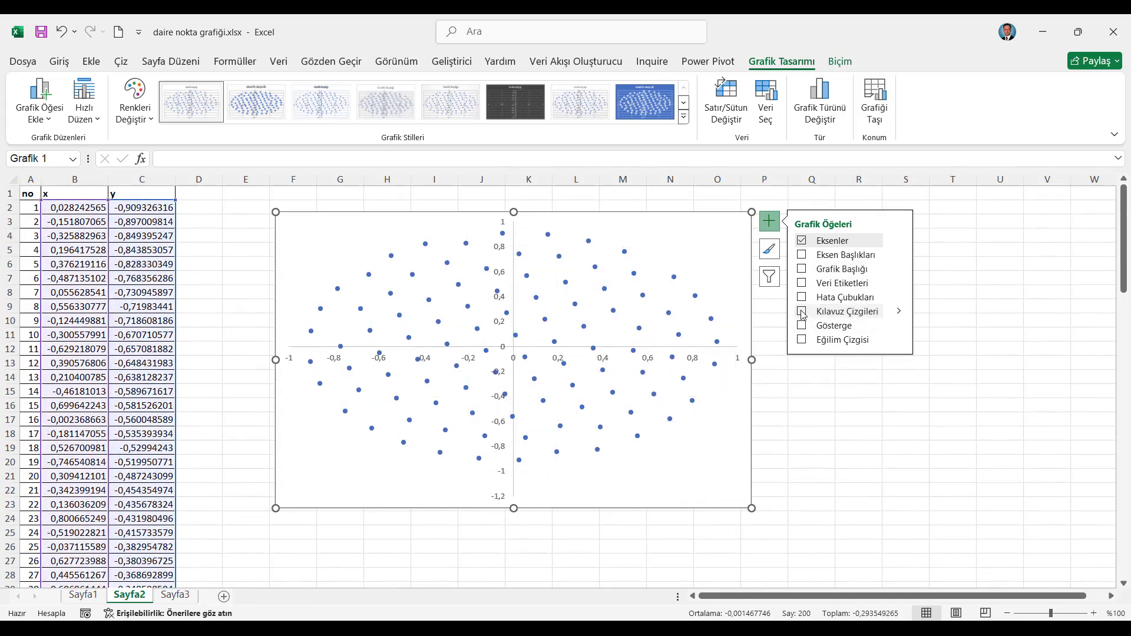
key(Escape)
key(Escape)
click(532, 254)
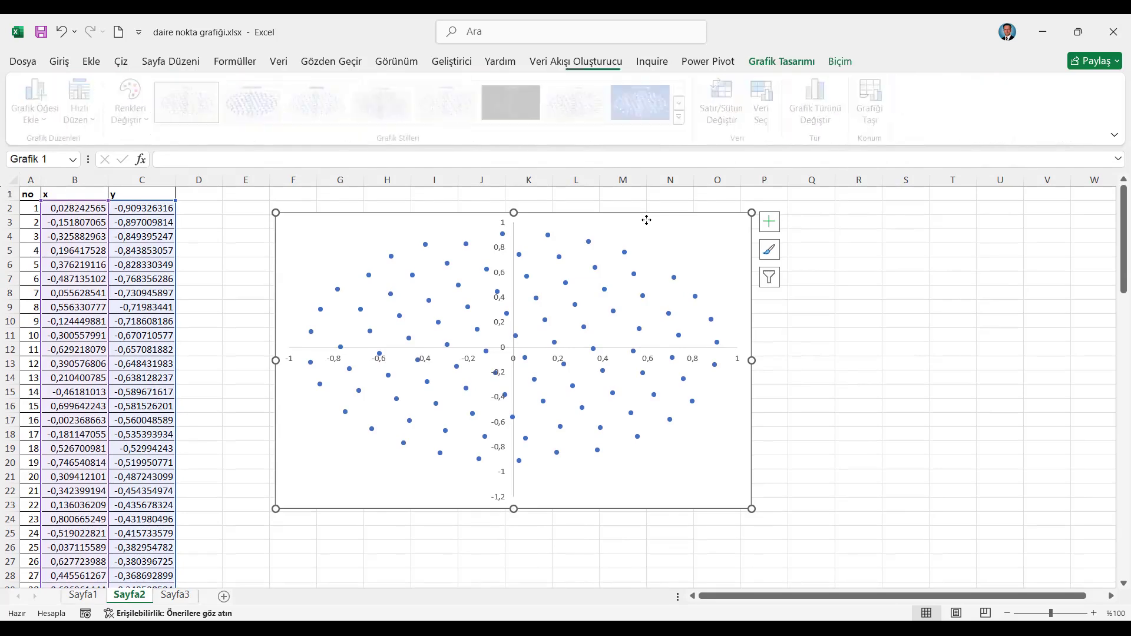
Step: Set the vertical axis bounds to a minimum of -1 and a maximum of 1
right_click(505, 227)
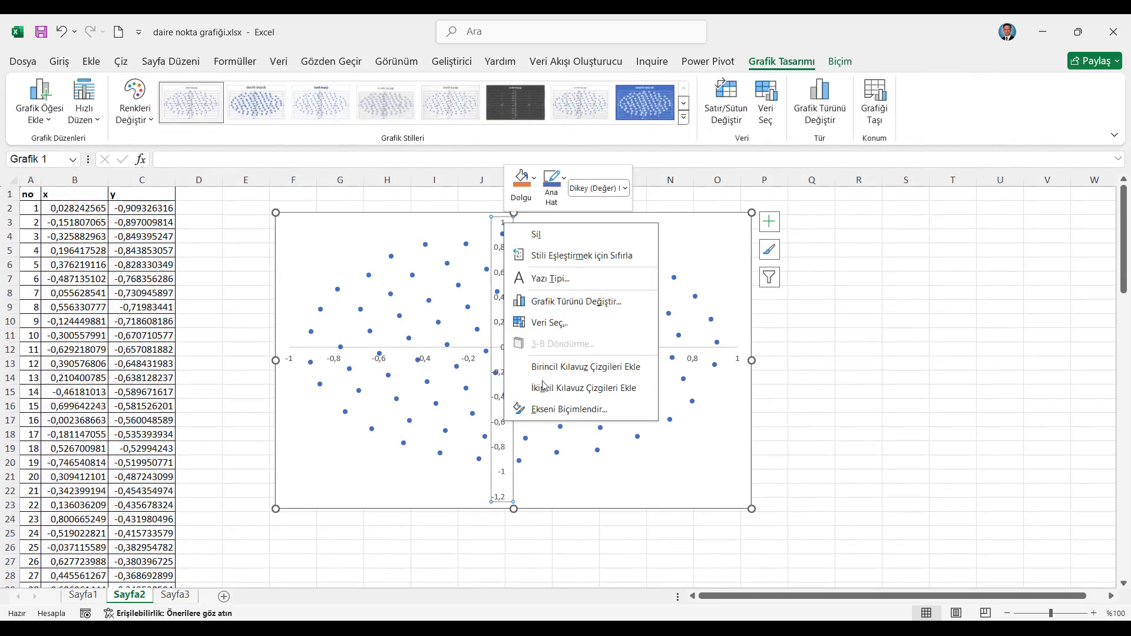
click(551, 410)
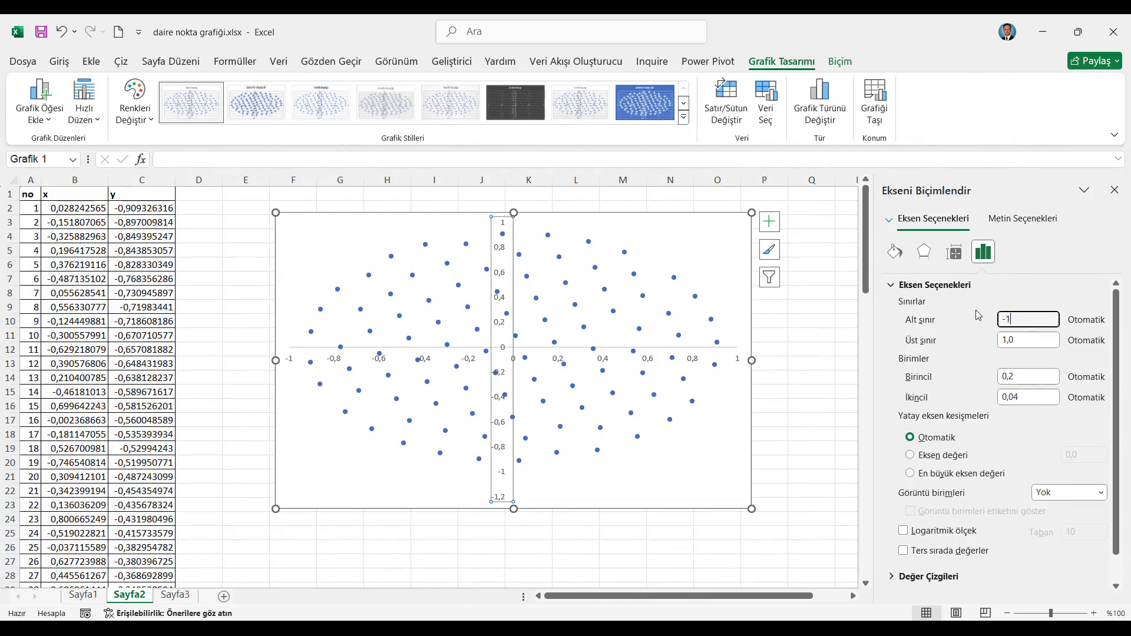
double_click(1015, 340)
text(1)
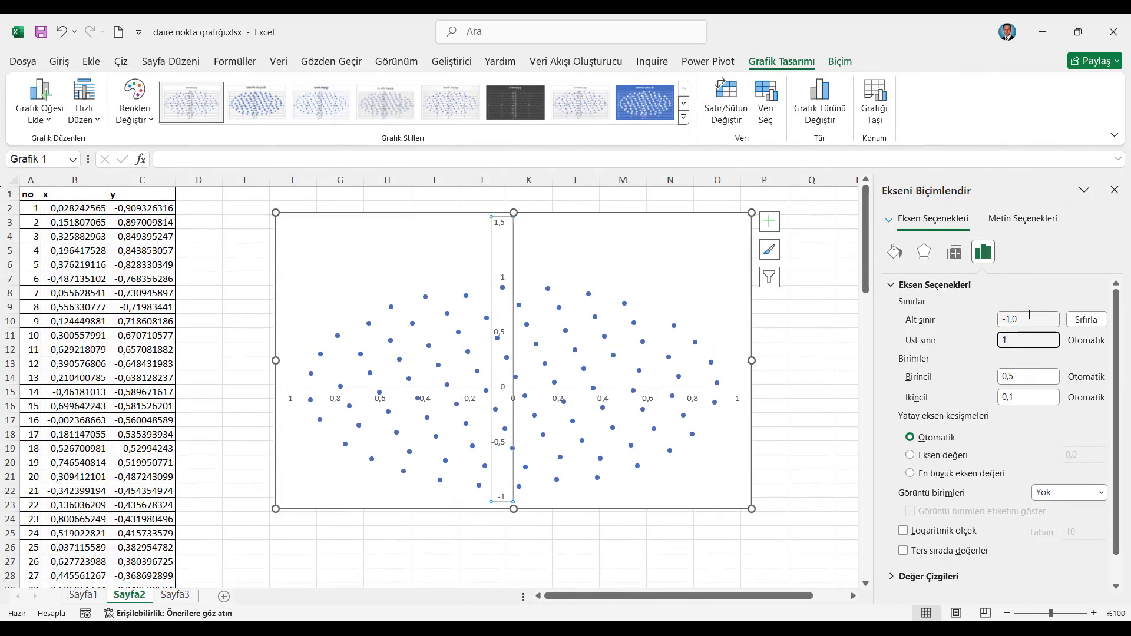
click(1029, 317)
Step: Set the horizontal axis bounds to a minimum of -1 and a maximum of 1, closing the axis formatting options
click(563, 378)
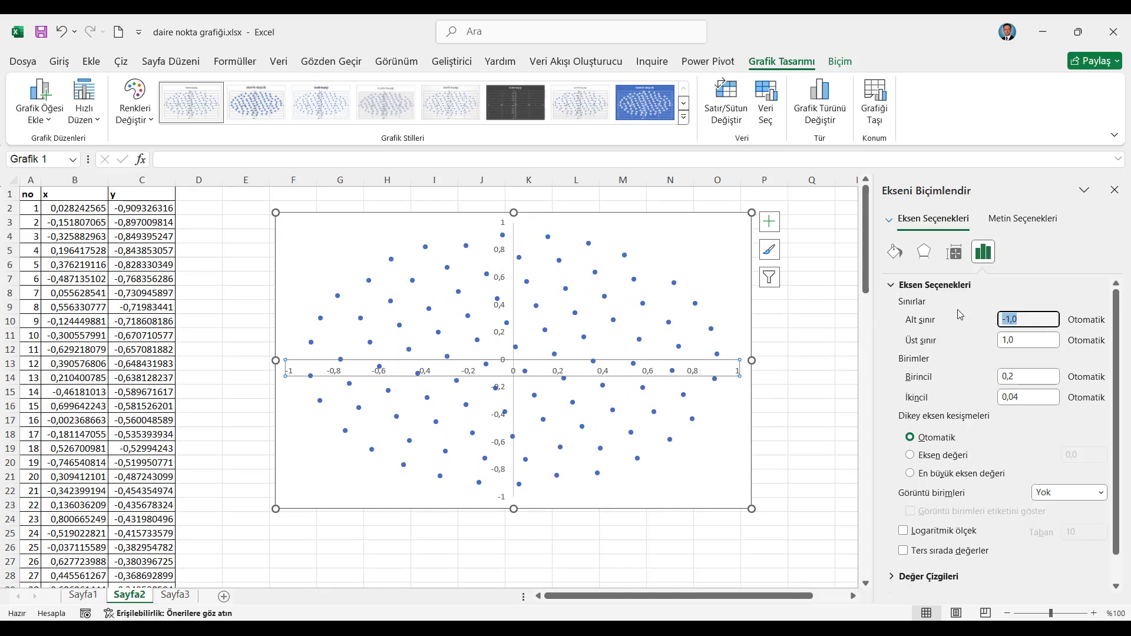
text(-1)
double_click(1015, 340)
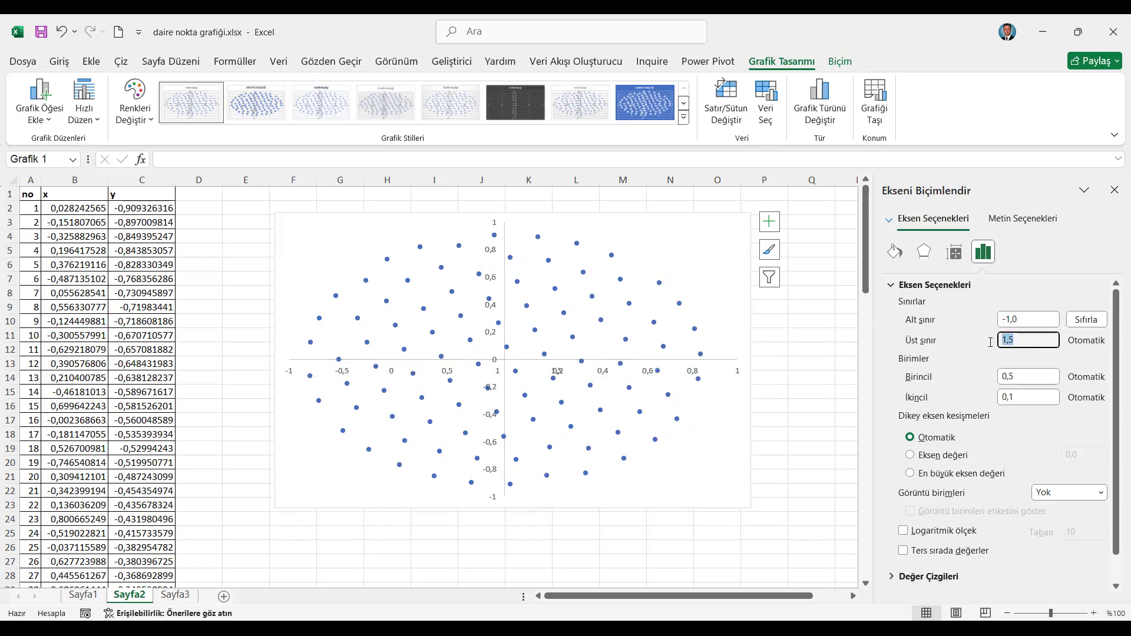
text(1)
click(1029, 319)
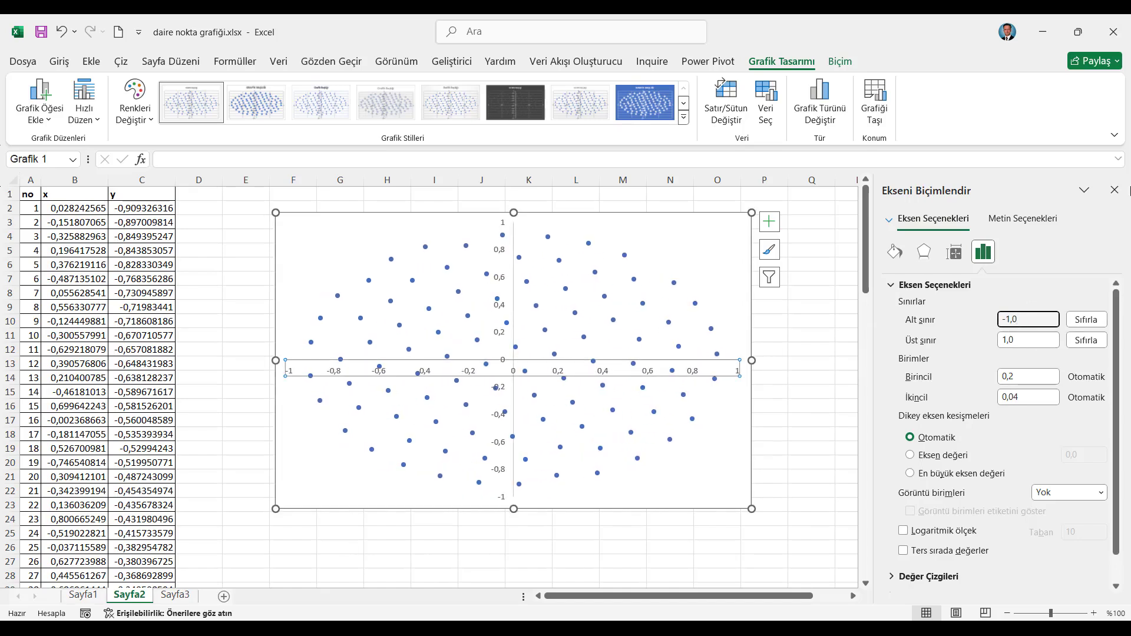
click(1116, 189)
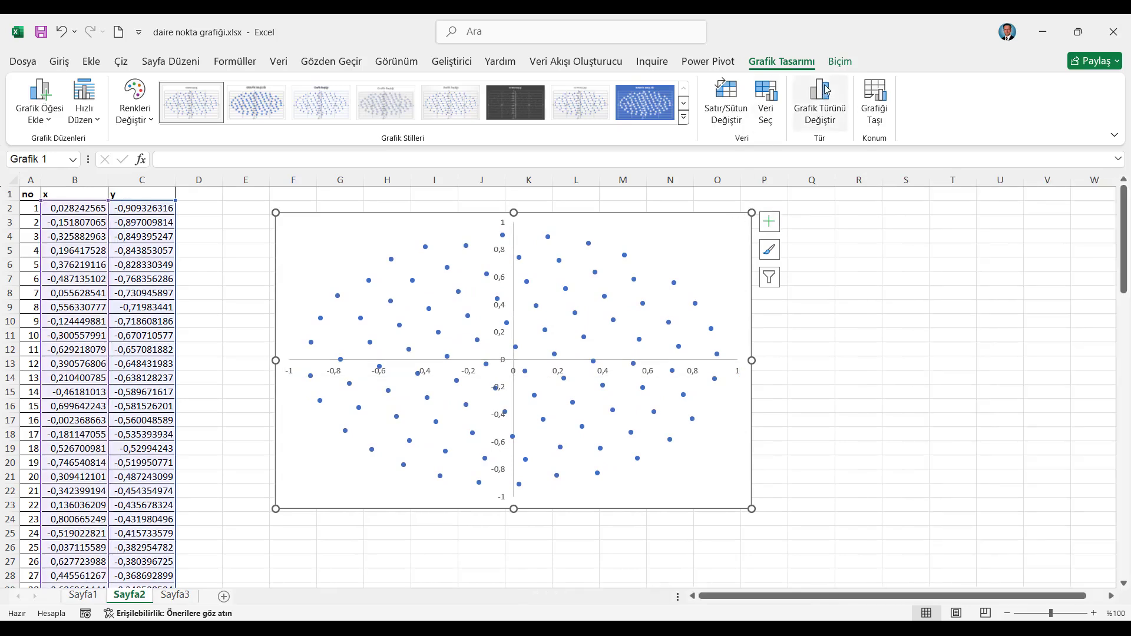
Step: Resize the scatter chart to 14 cm high by 14 cm wide and move it to about columns J to Q, from row 1 down
click(840, 61)
click(977, 91)
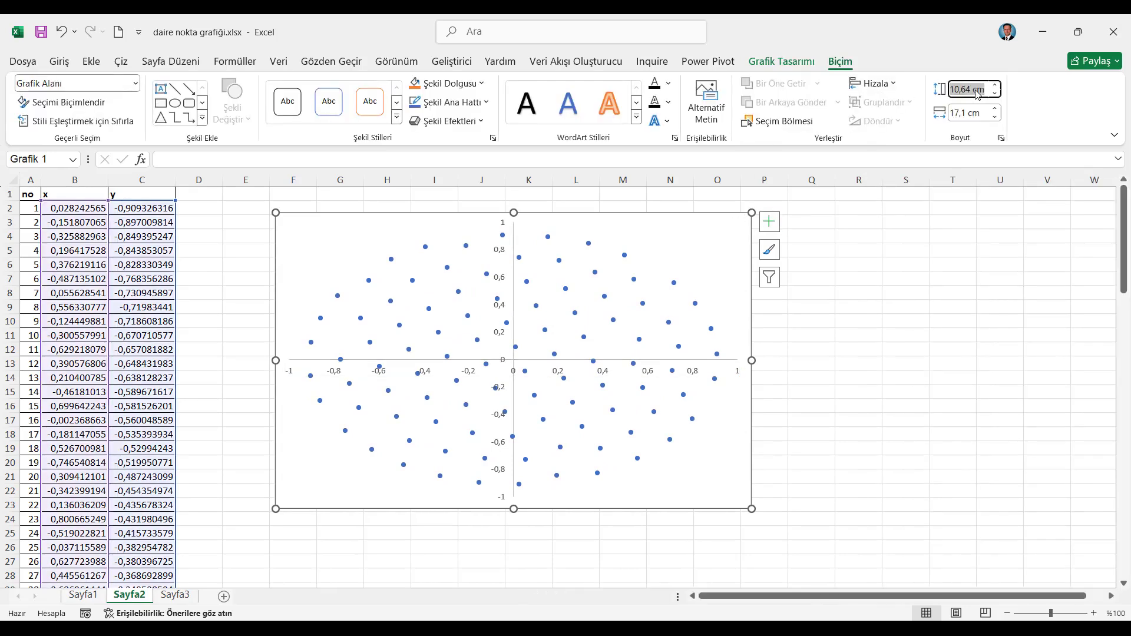
text(14)
click(965, 112)
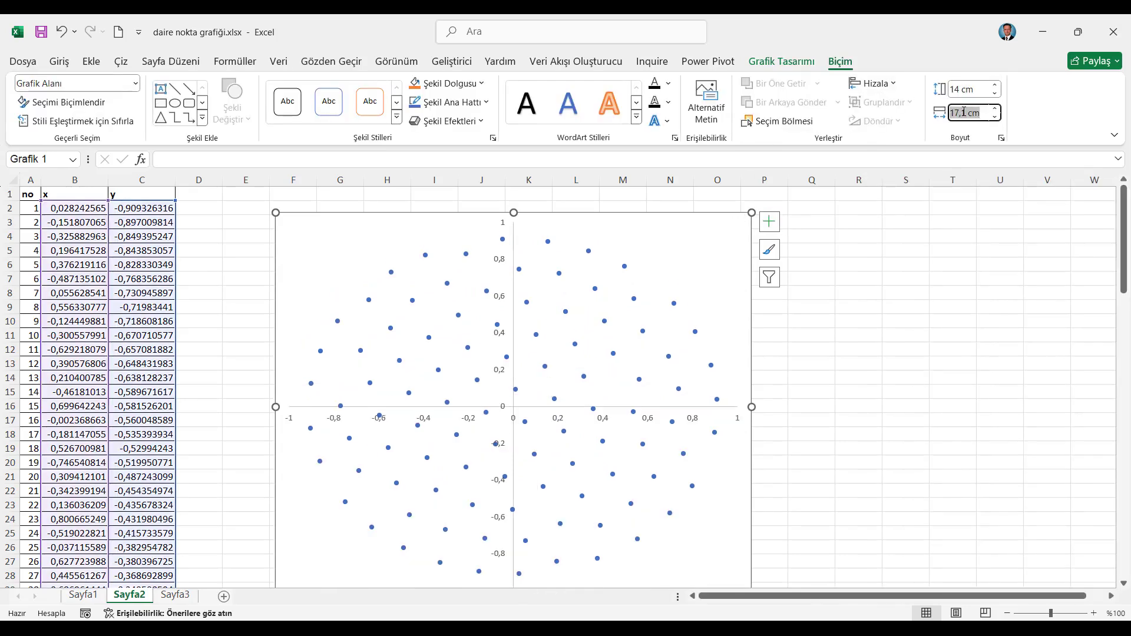
text(14)
click(966, 89)
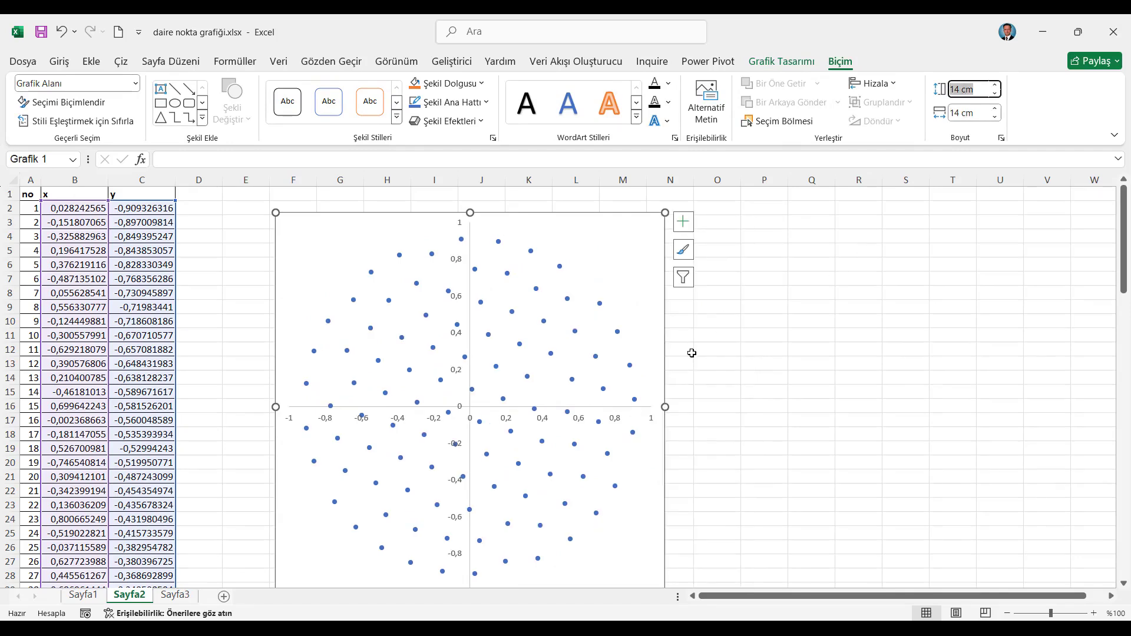
drag(664, 354, 843, 334)
Step: Hide the worksheet gridlines on Sayfa2
click(39, 192)
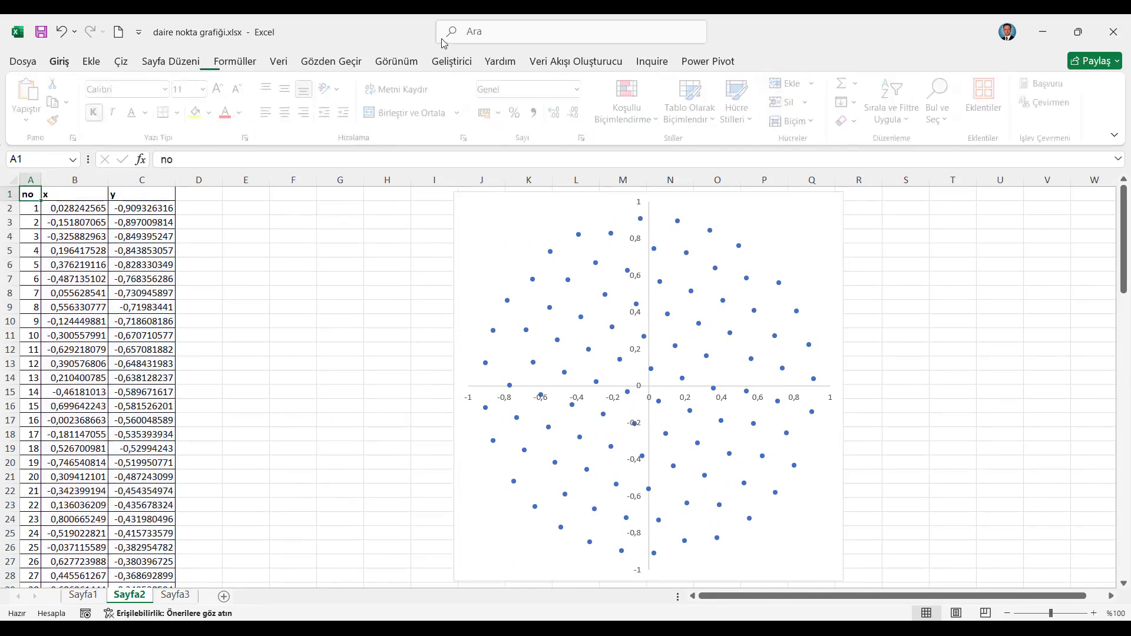
click(396, 61)
click(197, 103)
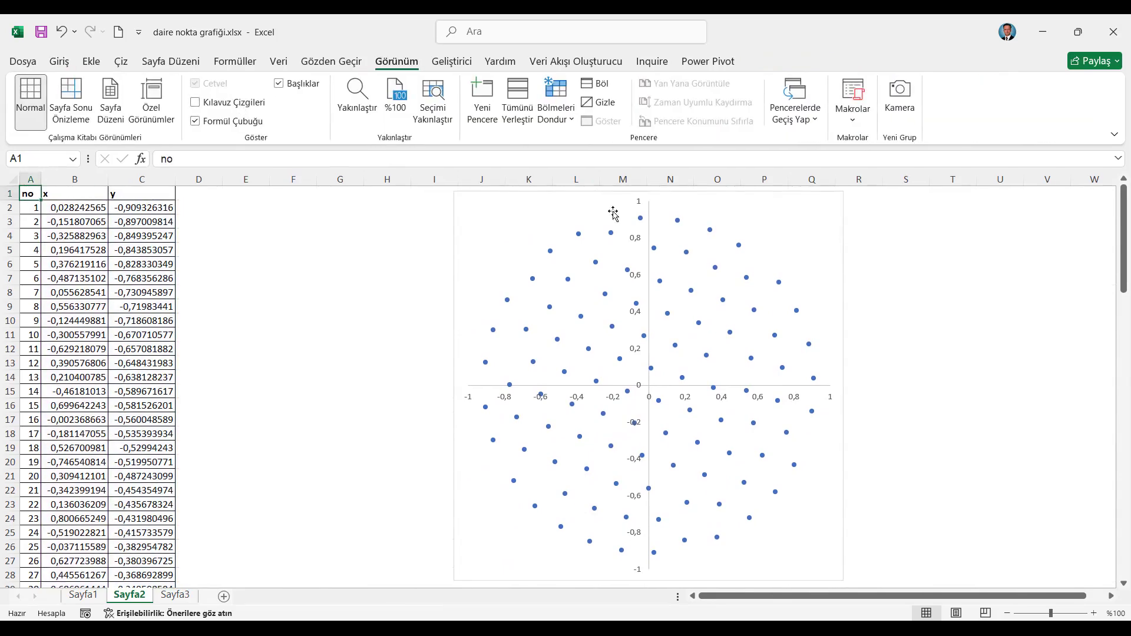
Step: Give the scatter chart's area no fill and no outline
click(588, 196)
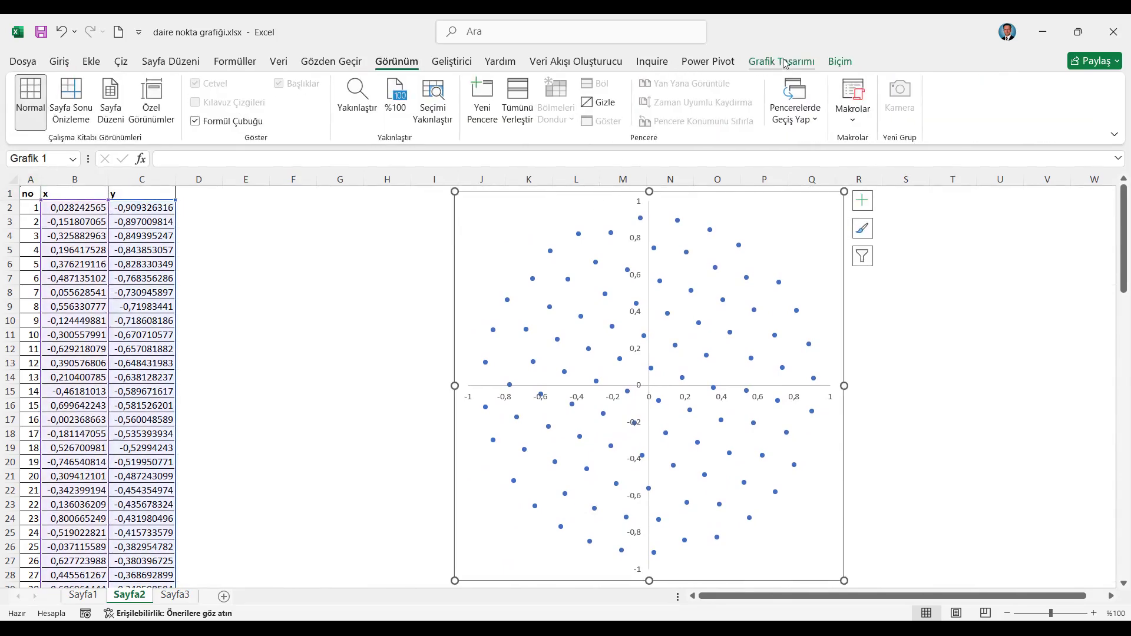
click(833, 64)
click(446, 84)
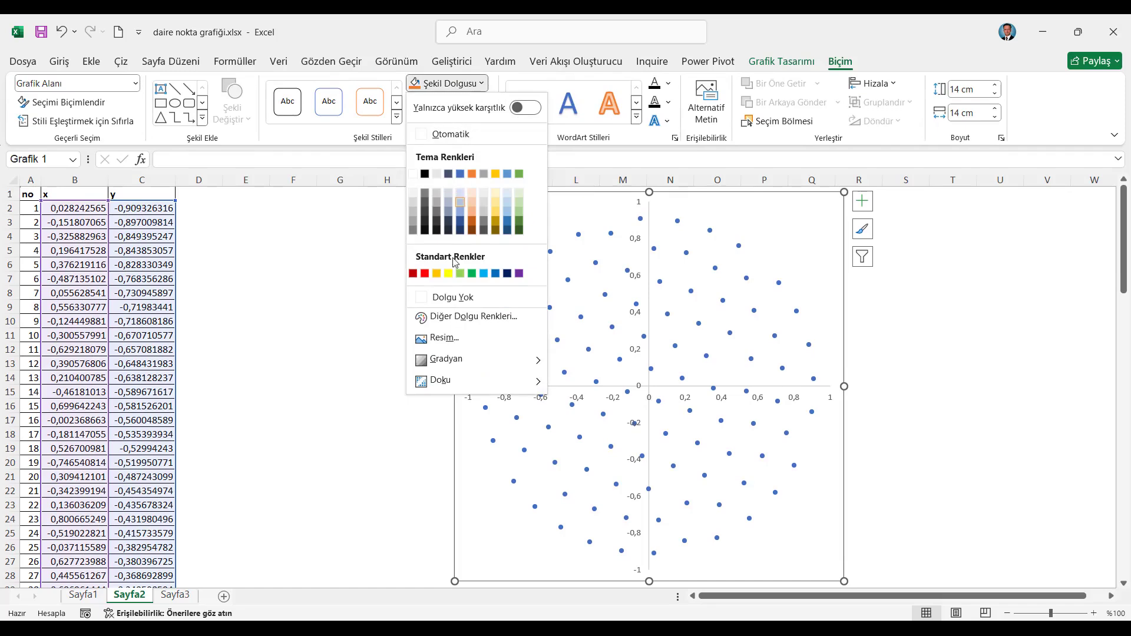
click(448, 297)
click(448, 102)
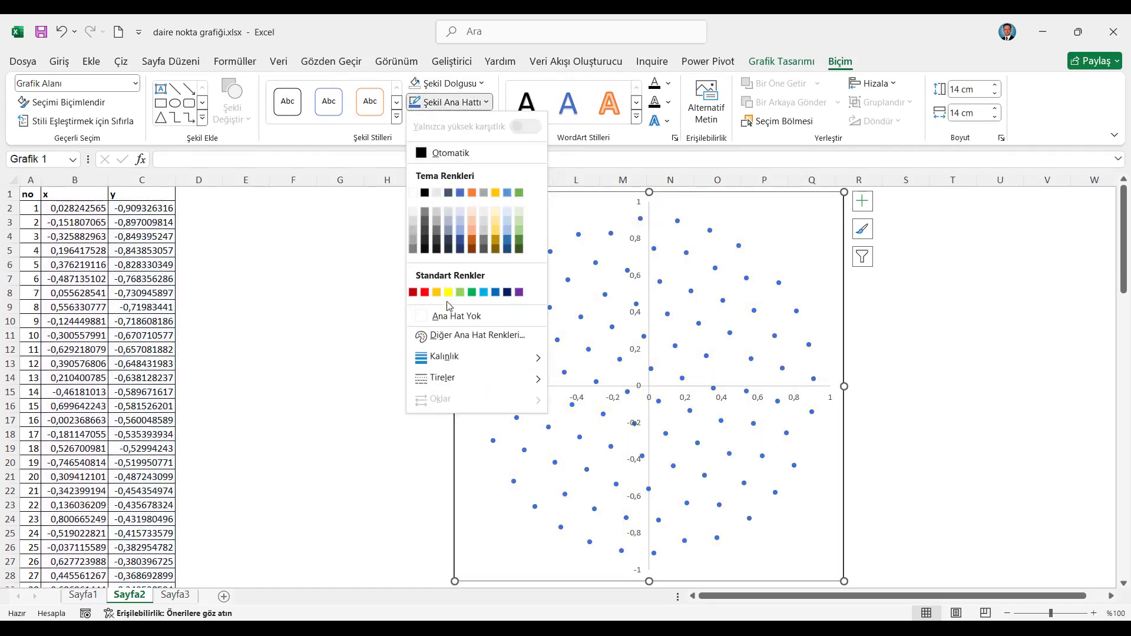
click(444, 317)
Step: Remove both axes from the scatter chart and nudge the chart slightly up and to the right
click(862, 201)
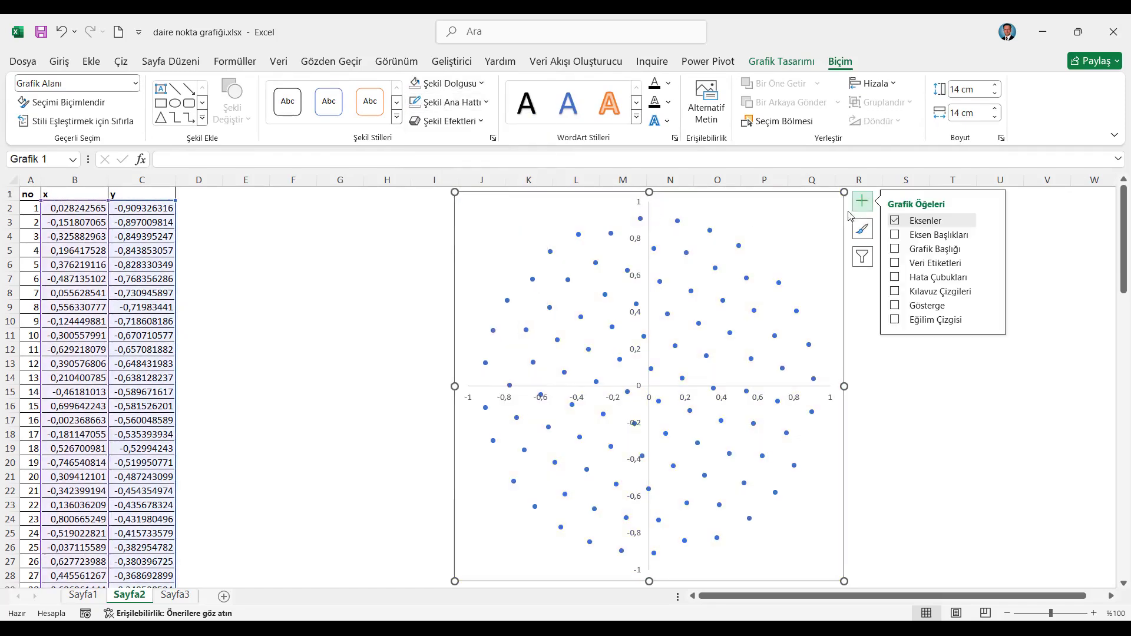
click(896, 223)
click(905, 367)
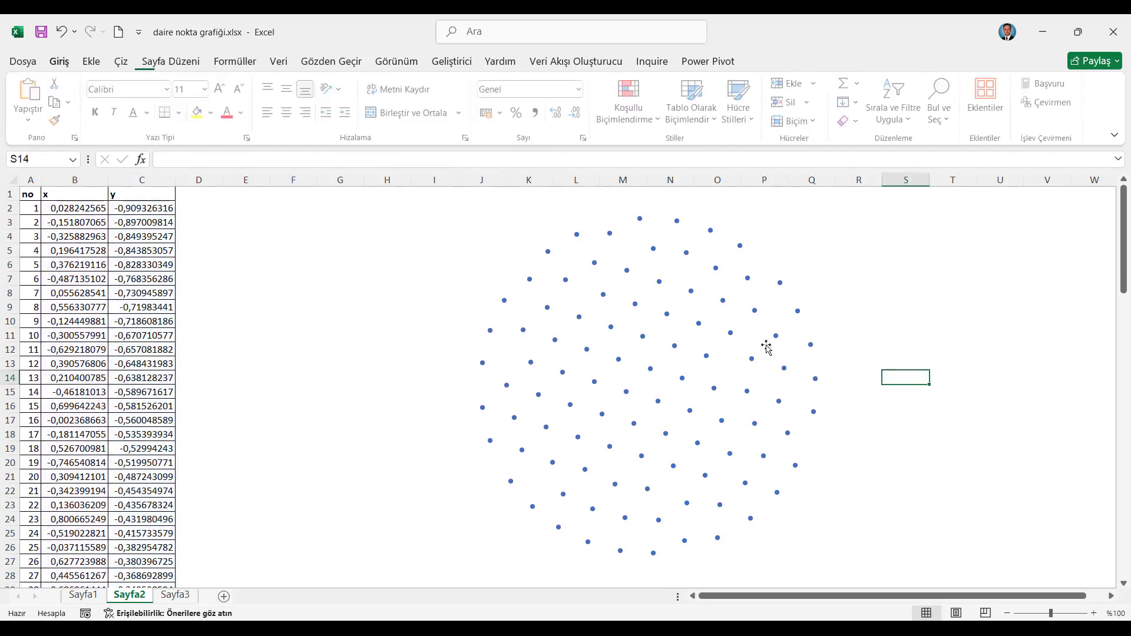
click(770, 330)
click(841, 302)
drag(841, 302, 855, 287)
click(854, 287)
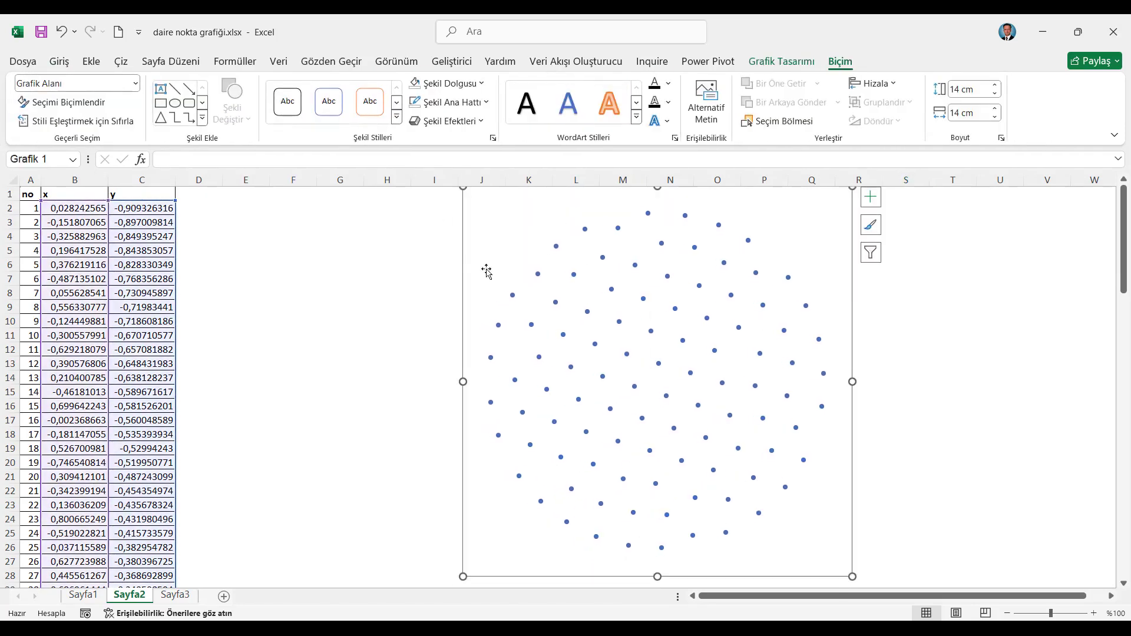
Step: Try to enter =RASTGELEARADA(0;1)=1;C2;YOKSAY()) in cell D2
click(30, 194)
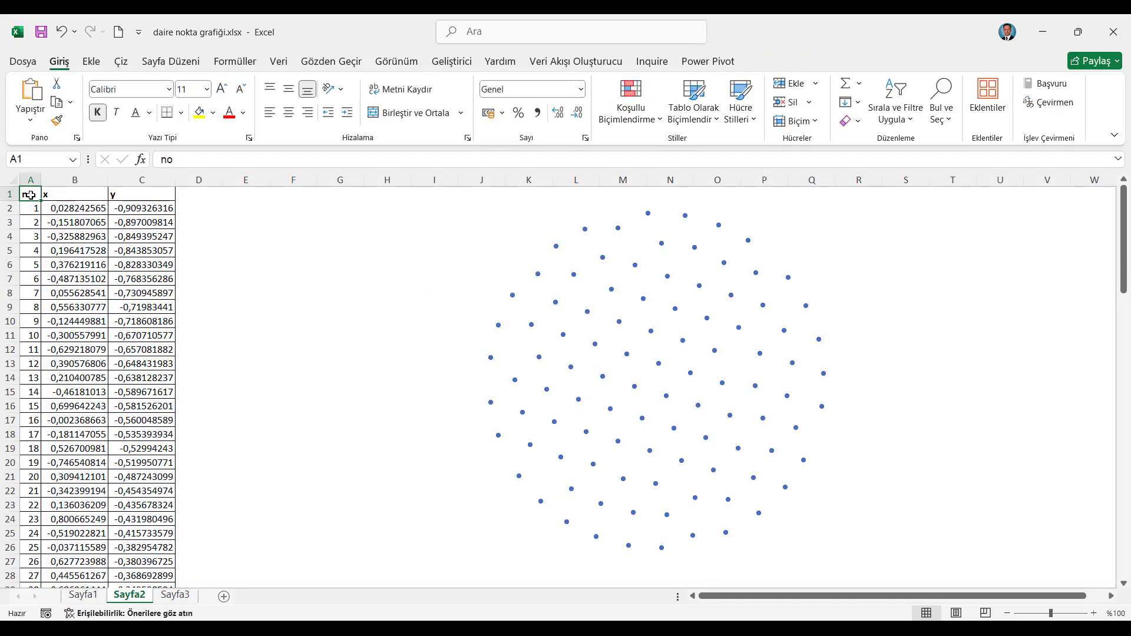
click(194, 211)
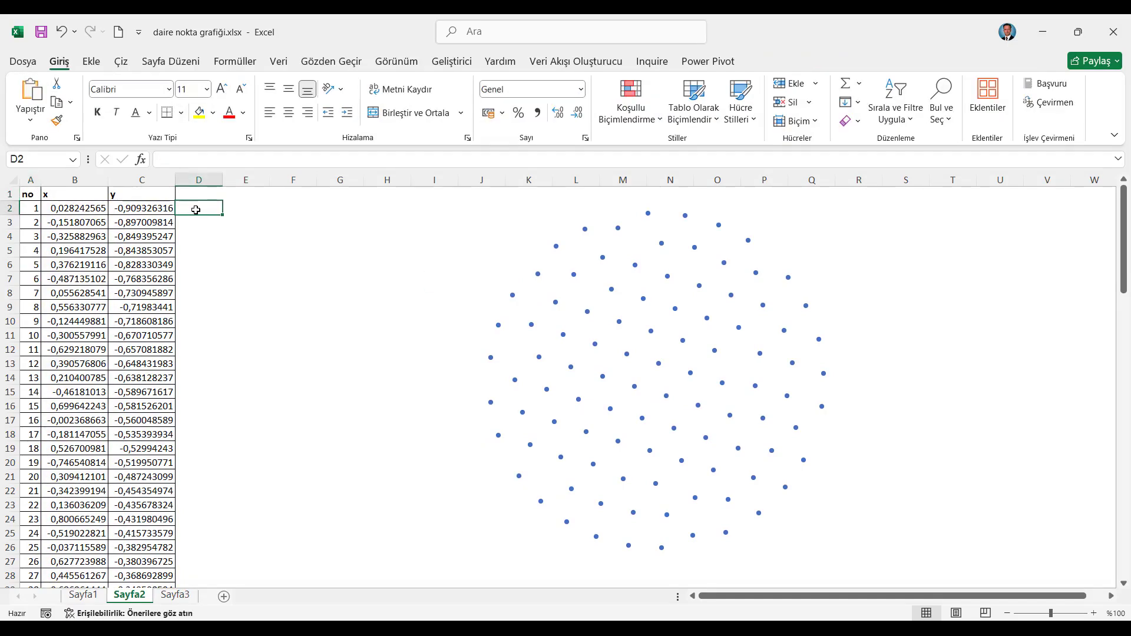
text(=ras)
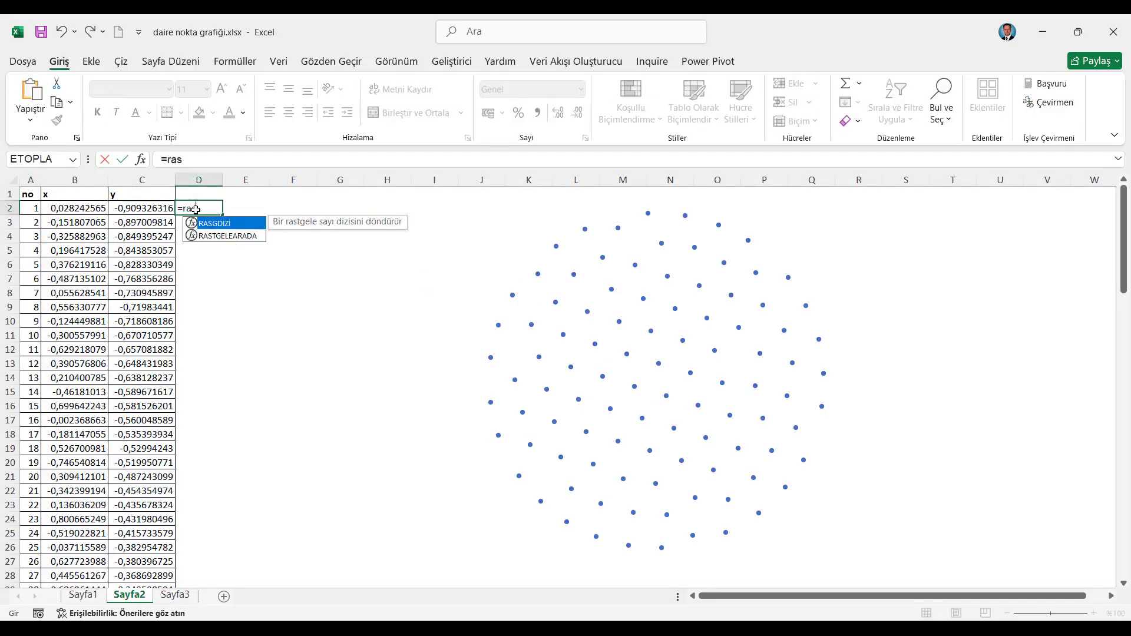
key(Down)
key(Tab)
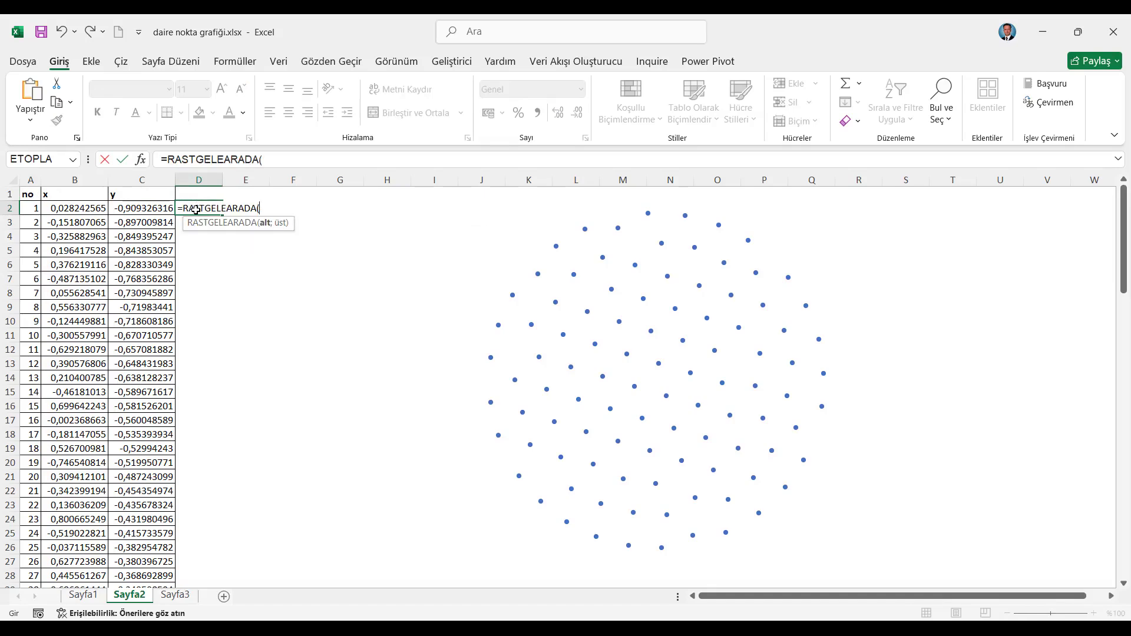
text(0;1)=1;)
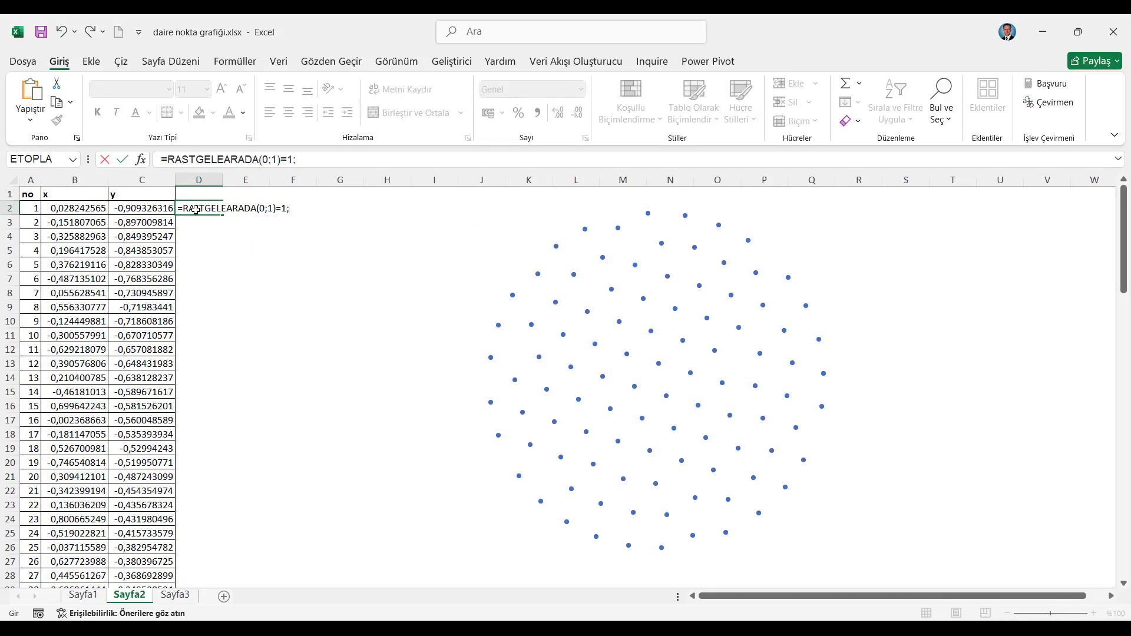
click(124, 209)
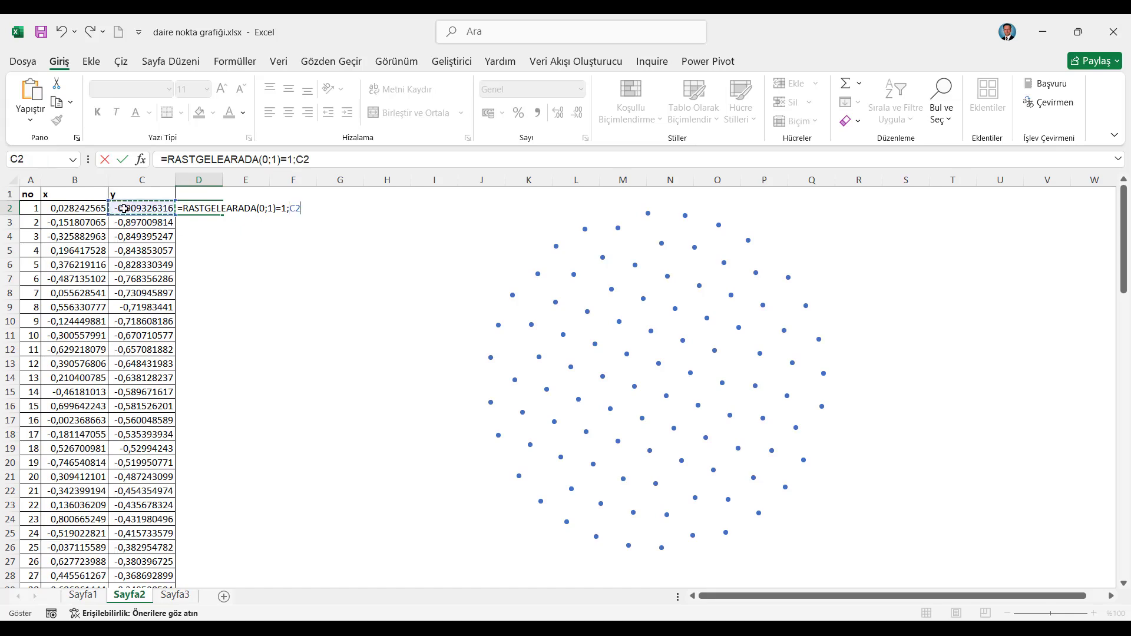
text(;yo)
key(Tab)
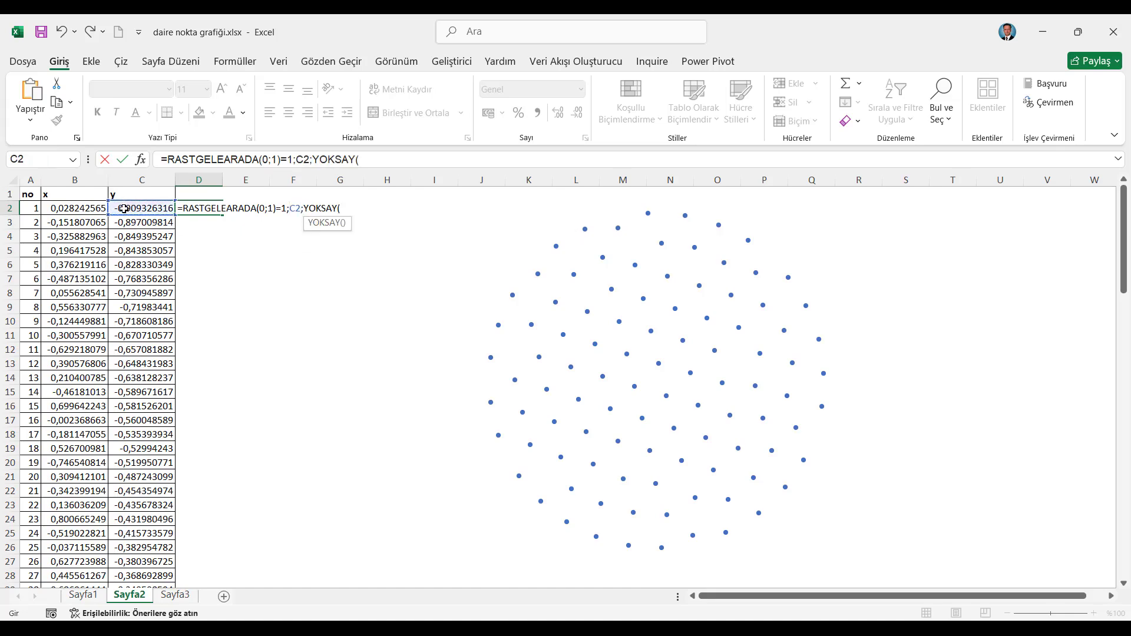
text()))
key(Return)
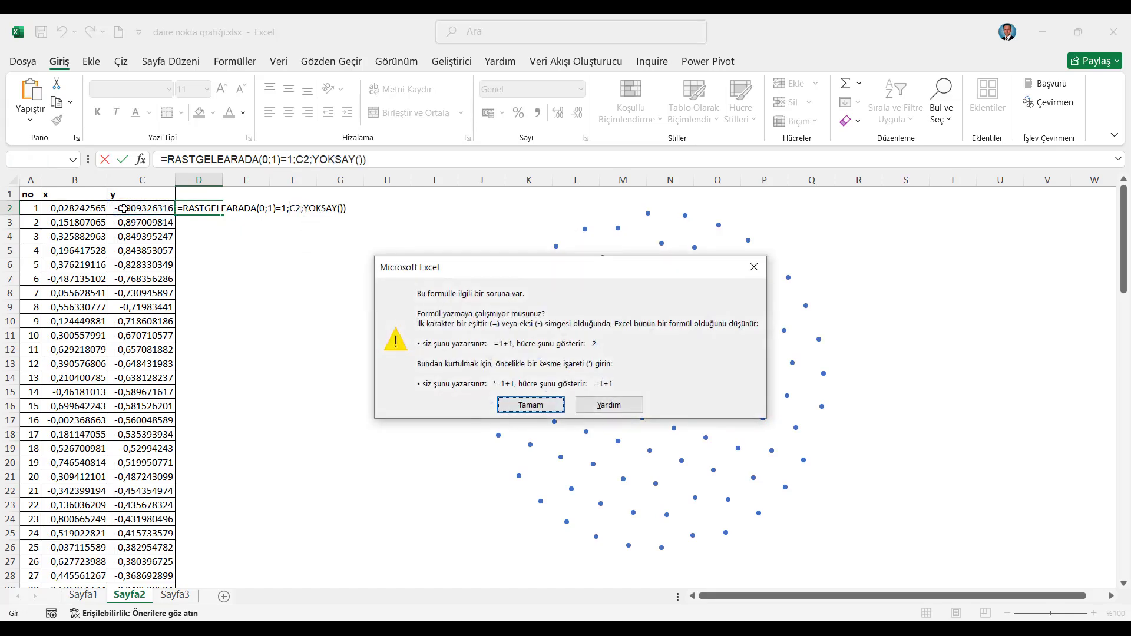
click(521, 406)
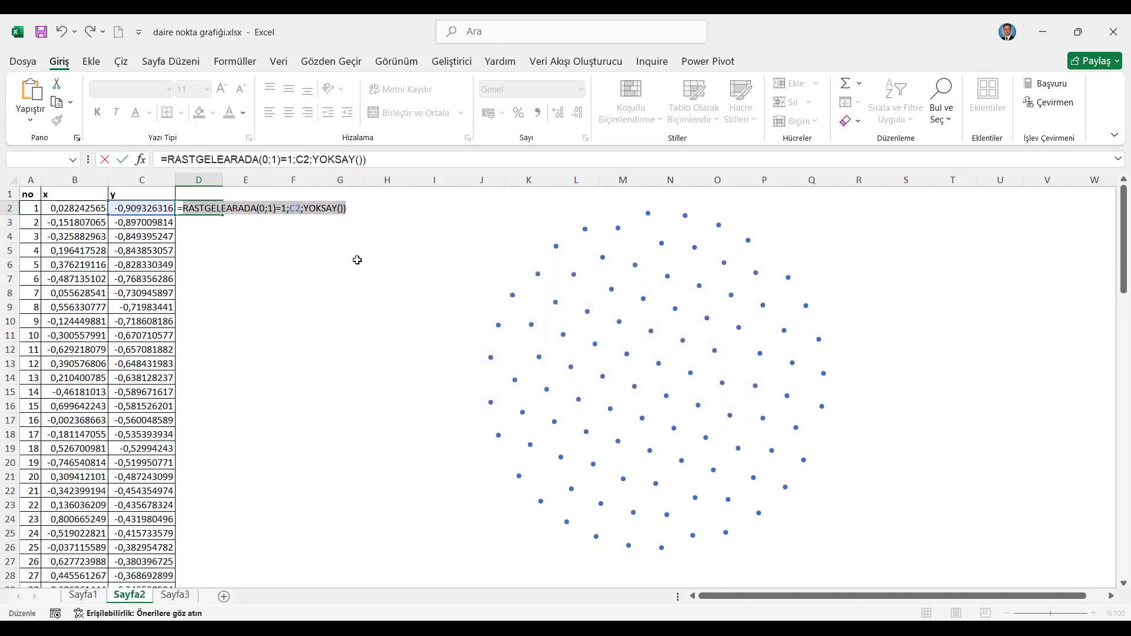
Step: Add the missing EĞER function so that D2 contains =EĞER(RASTGELEARADA(0;1)=1;C2;YOKSAY())
click(168, 158)
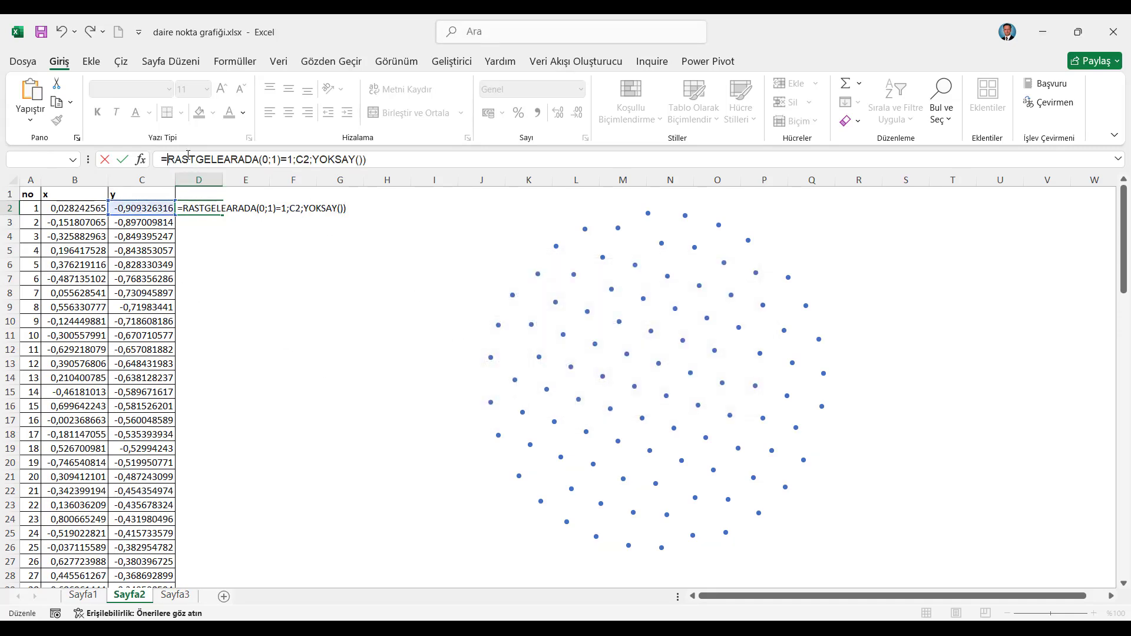
text(EĞER()
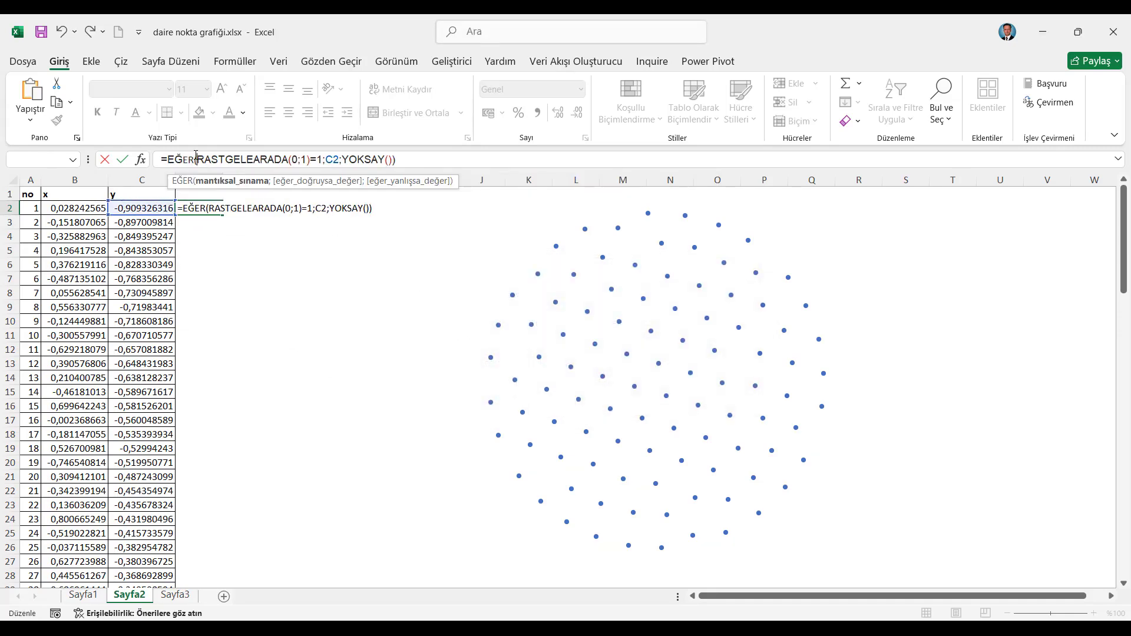
key(Return)
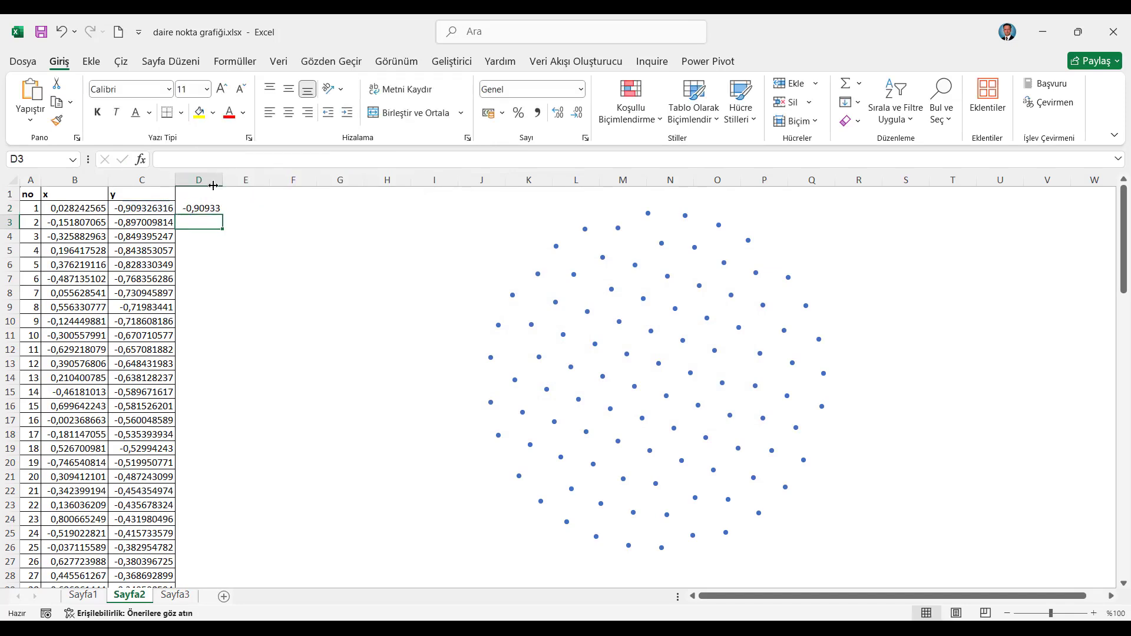
Step: Fill the D2 formula down to D101 and autofit the width of column D
click(192, 207)
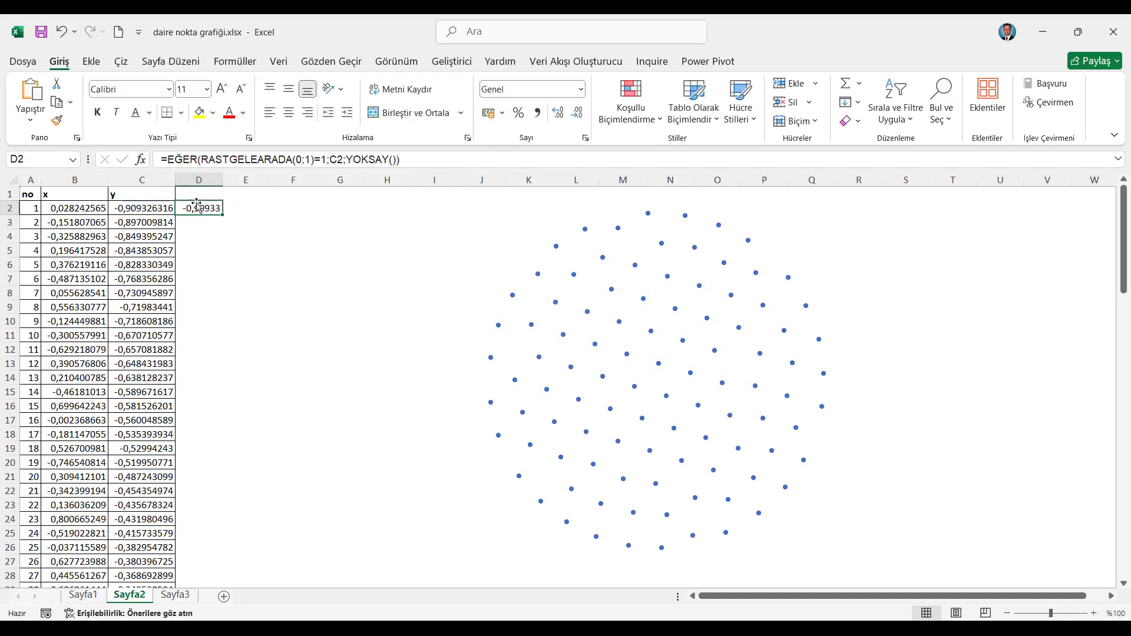
double_click(224, 215)
click(199, 179)
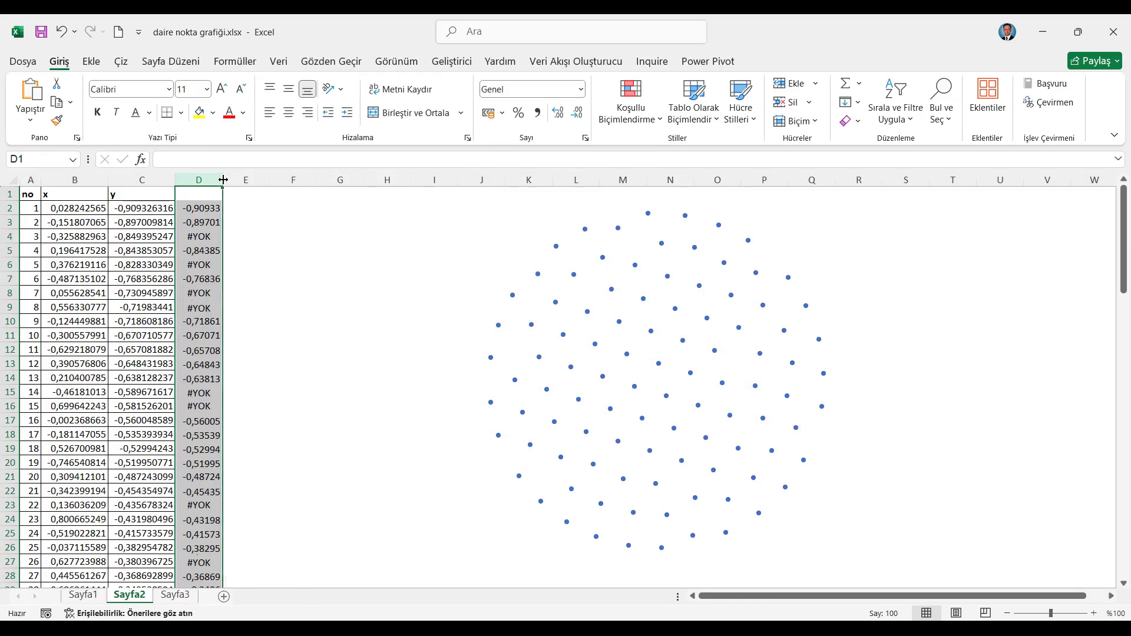
double_click(223, 179)
Step: Copy the formula results in D2:D101 and paste them into the scatter chart as a second data series
click(209, 206)
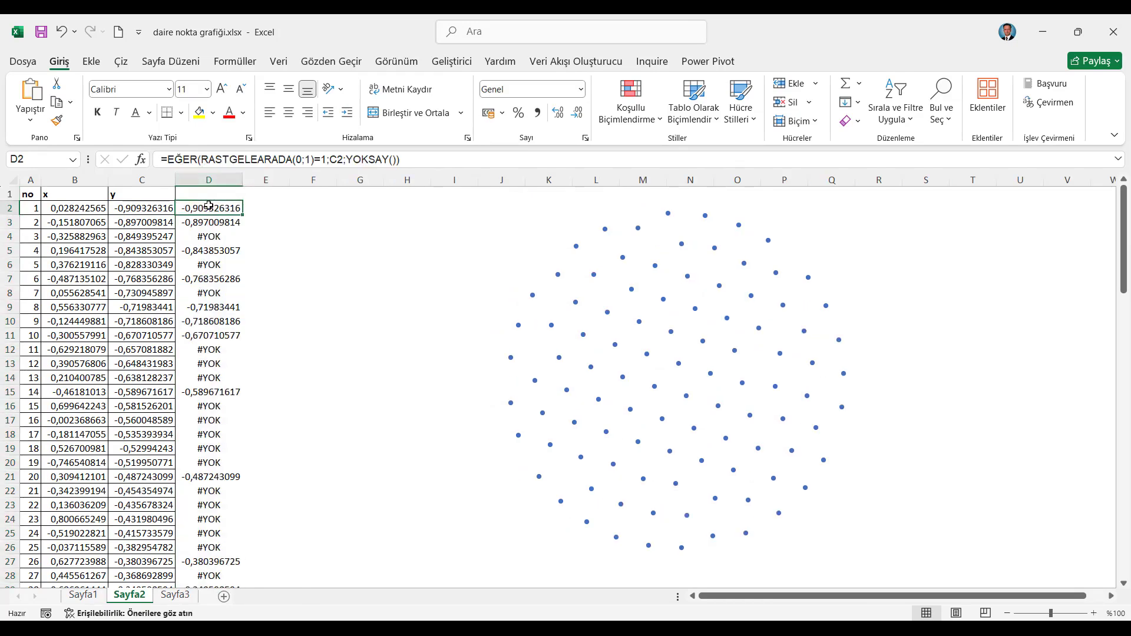
key(ctrl+shift+Down)
key(ctrl+c)
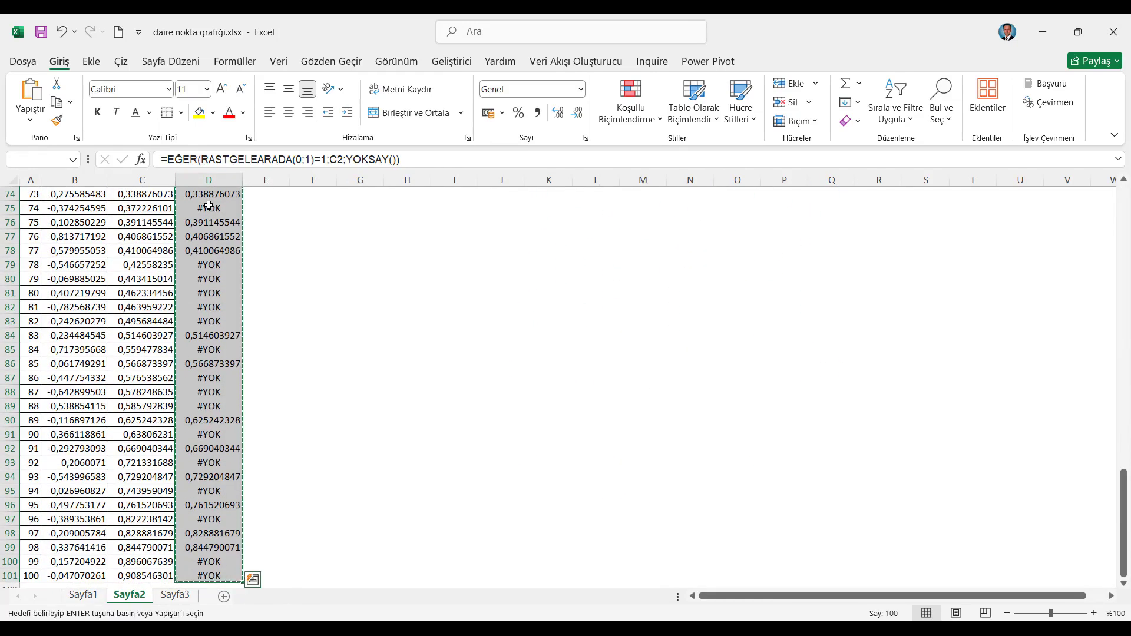
key(ctrl+Up)
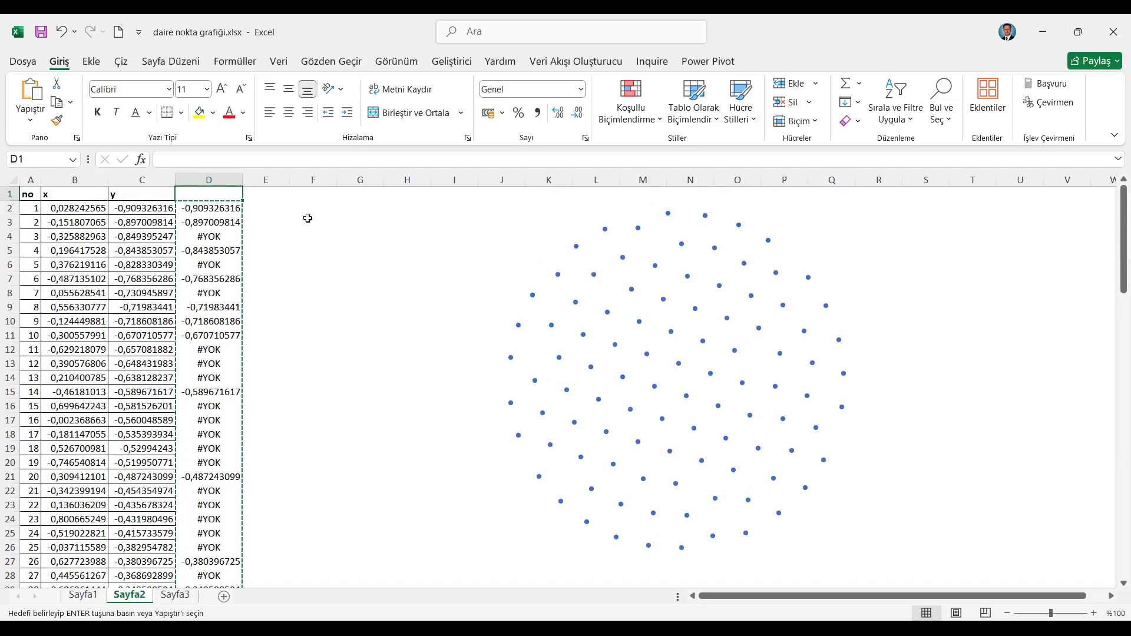
click(508, 244)
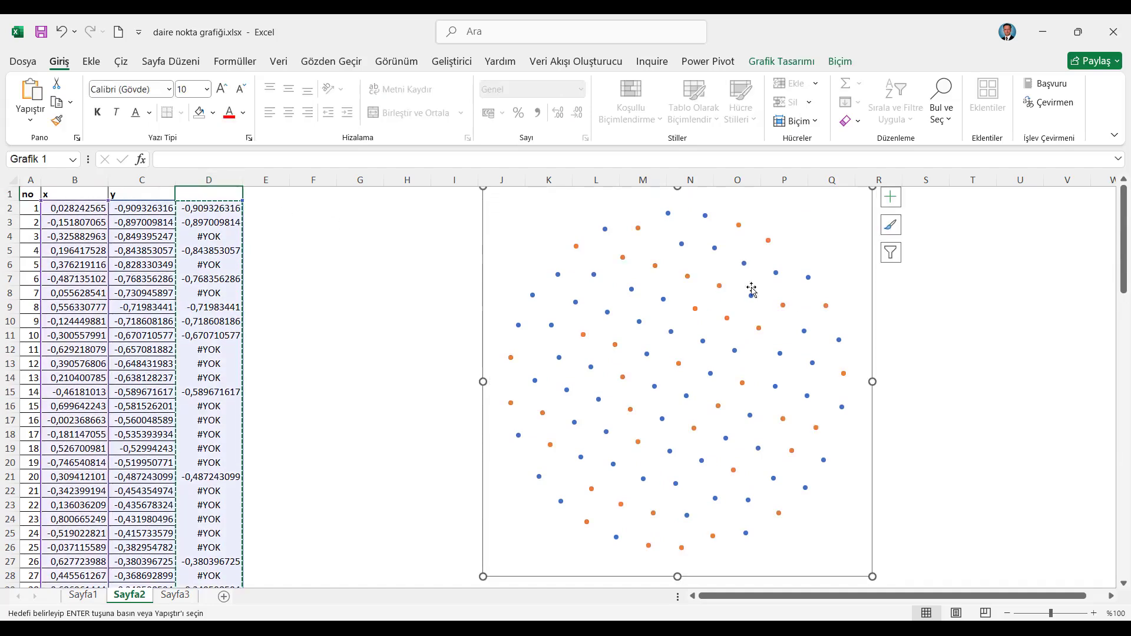
Step: Give the column C dot series in the chart built-in round markers of size 20
click(809, 280)
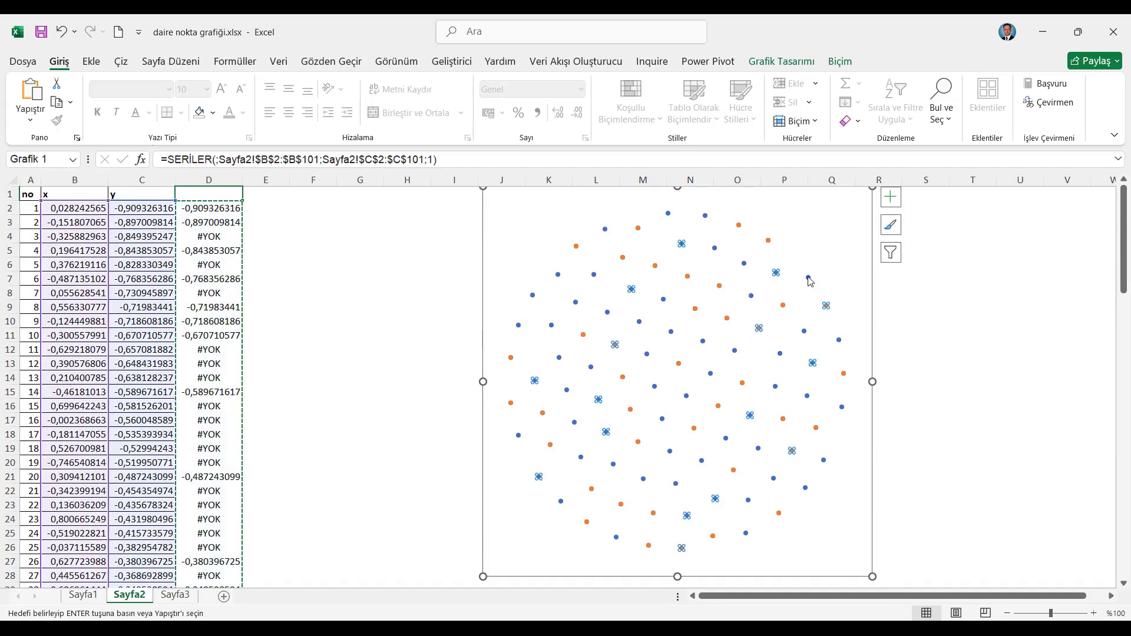
right_click(810, 280)
click(884, 445)
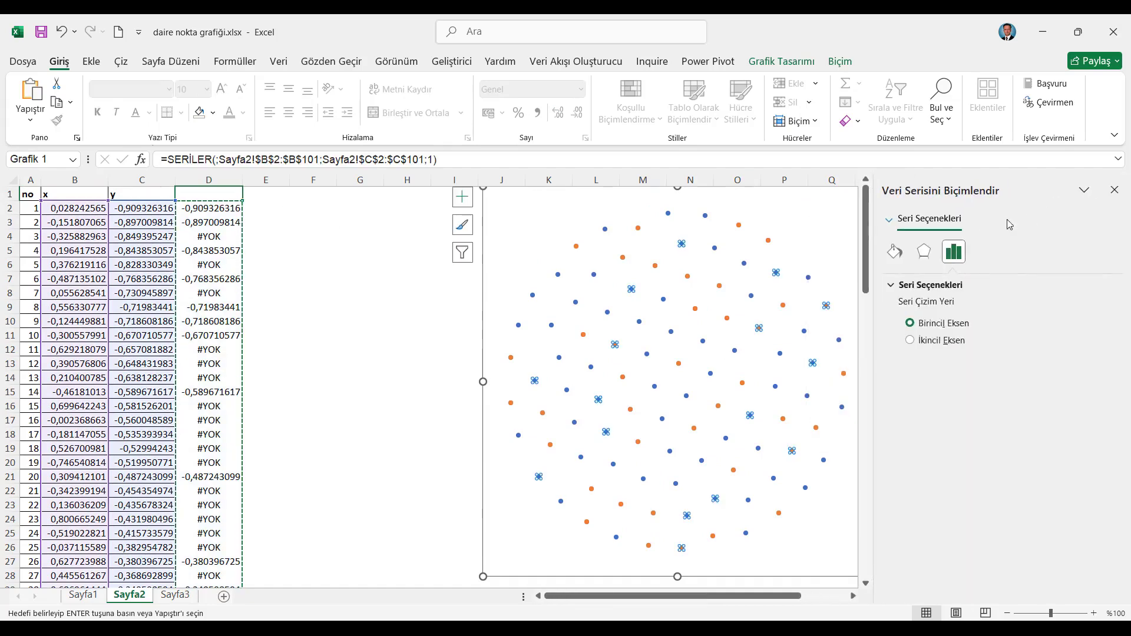
click(894, 251)
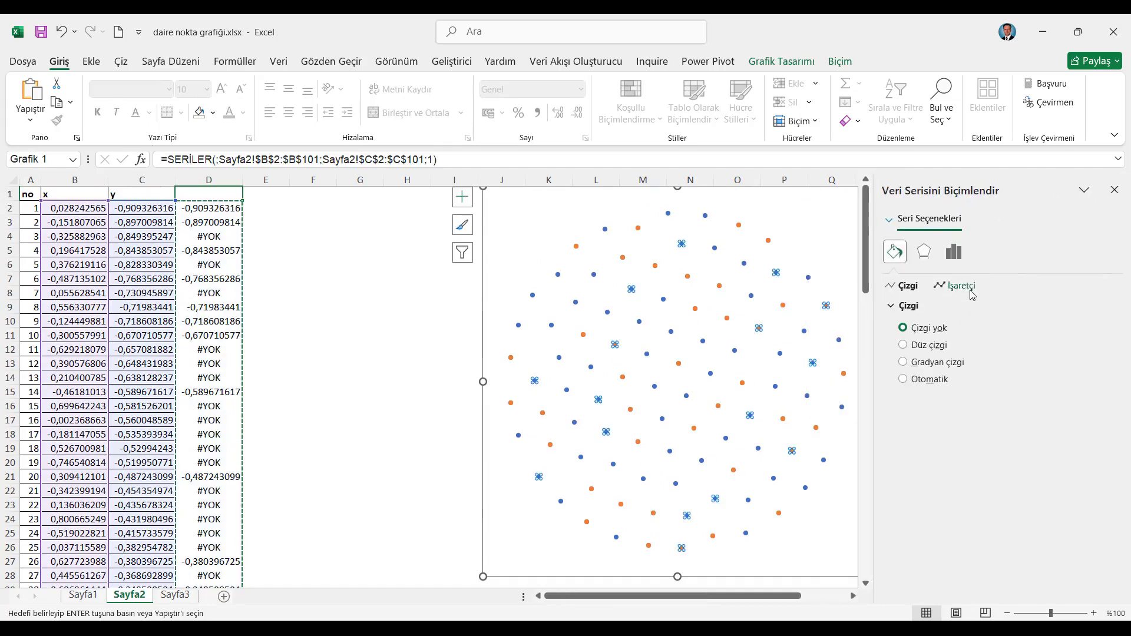
click(946, 286)
click(893, 310)
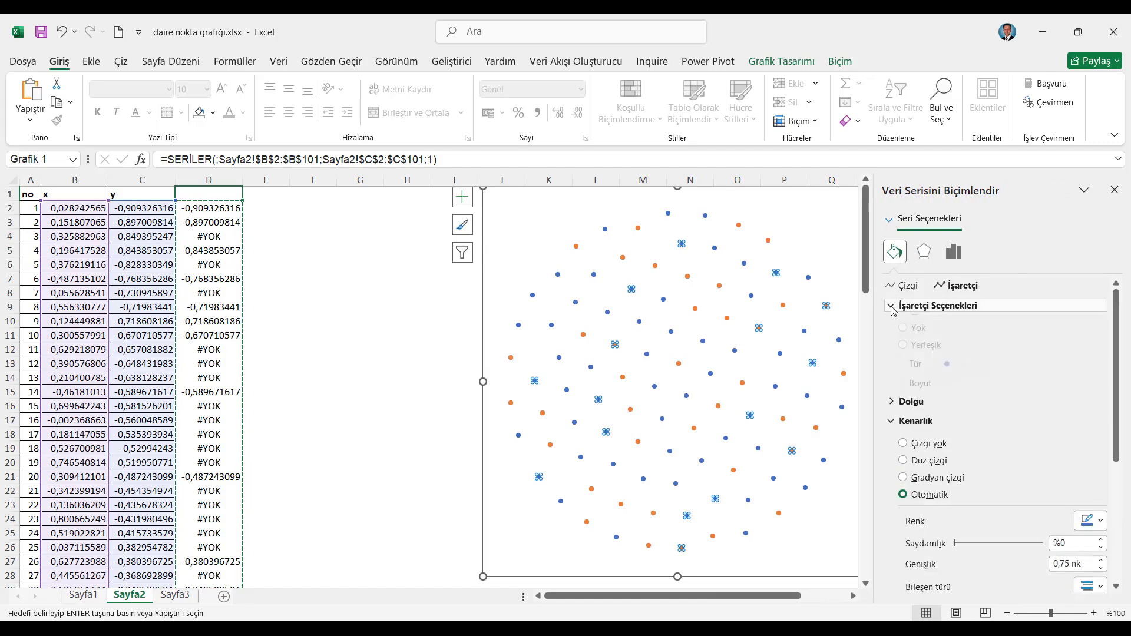
click(903, 360)
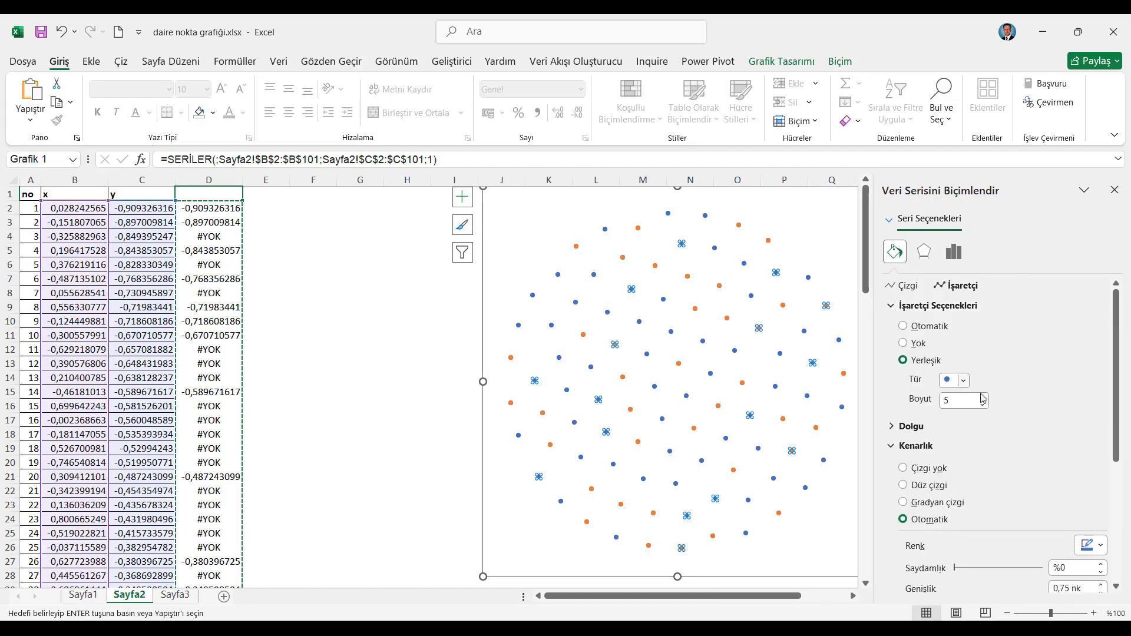
click(983, 397)
click(983, 397)
click(983, 398)
click(983, 397)
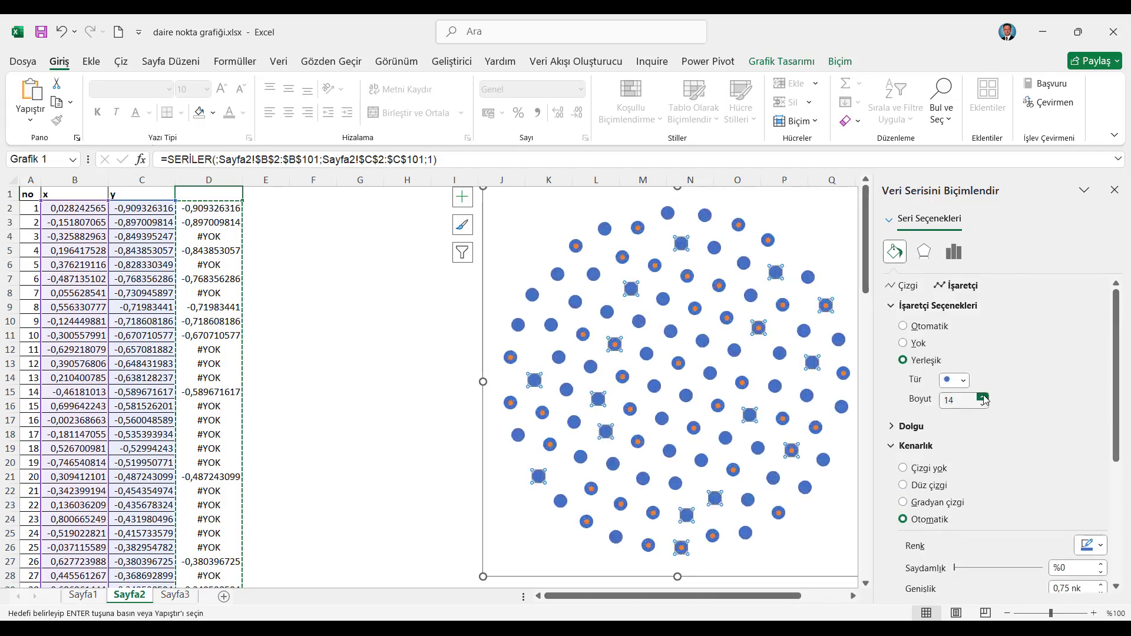
click(983, 397)
click(983, 397)
click(983, 397)
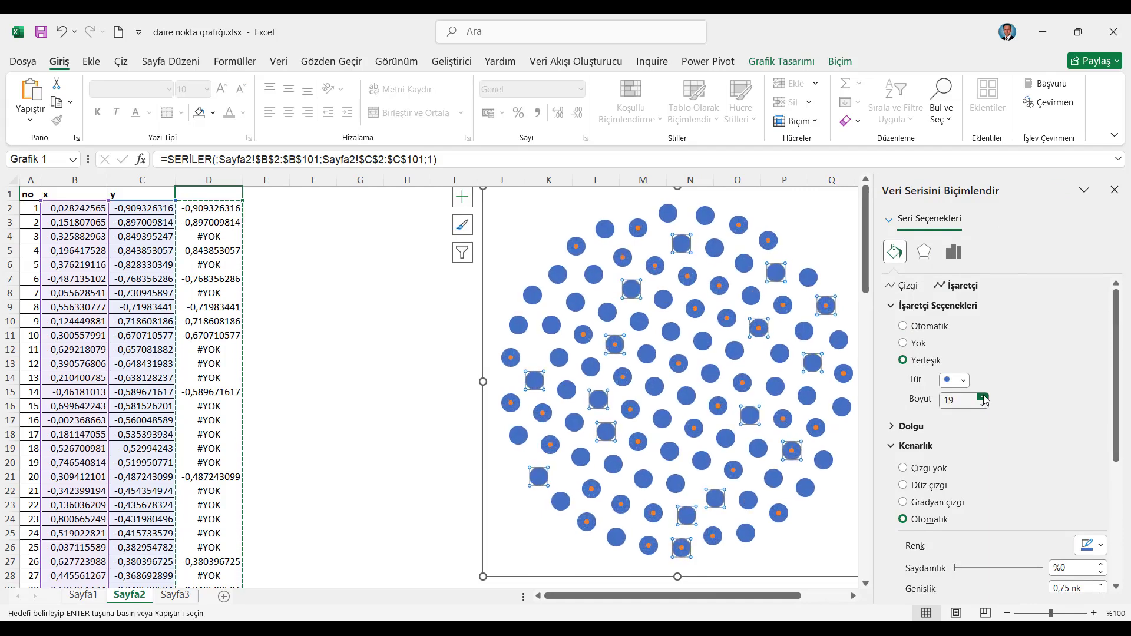
click(983, 397)
Step: Format the column C series markers with a solid dark grey fill at 20% transparency and no border line
click(1050, 431)
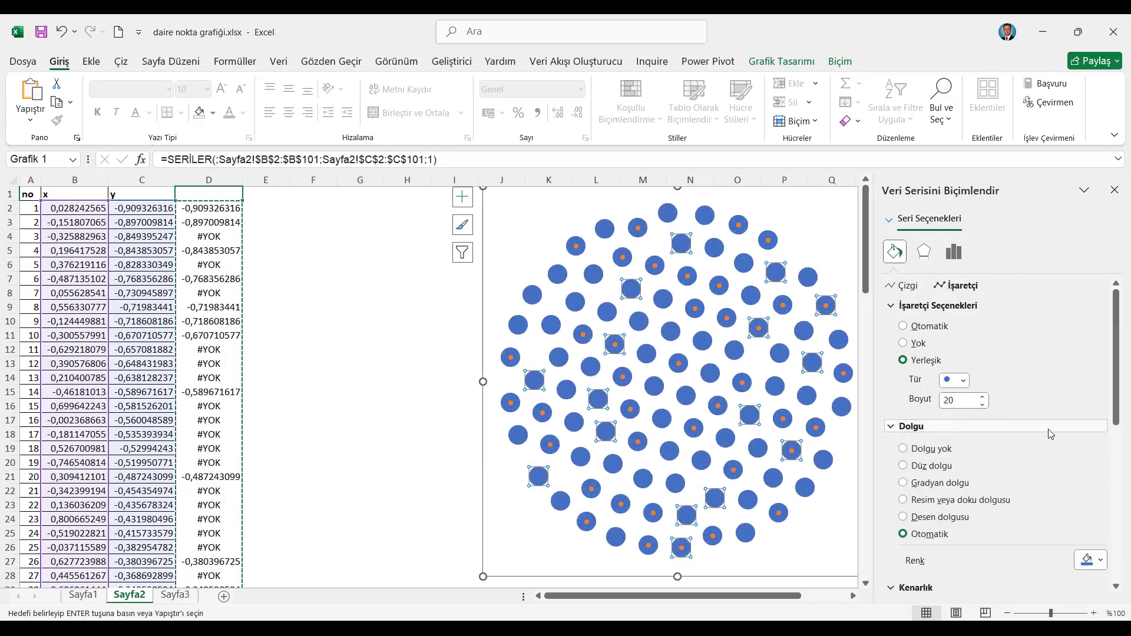
click(919, 467)
scroll(1022, 485, down, 1)
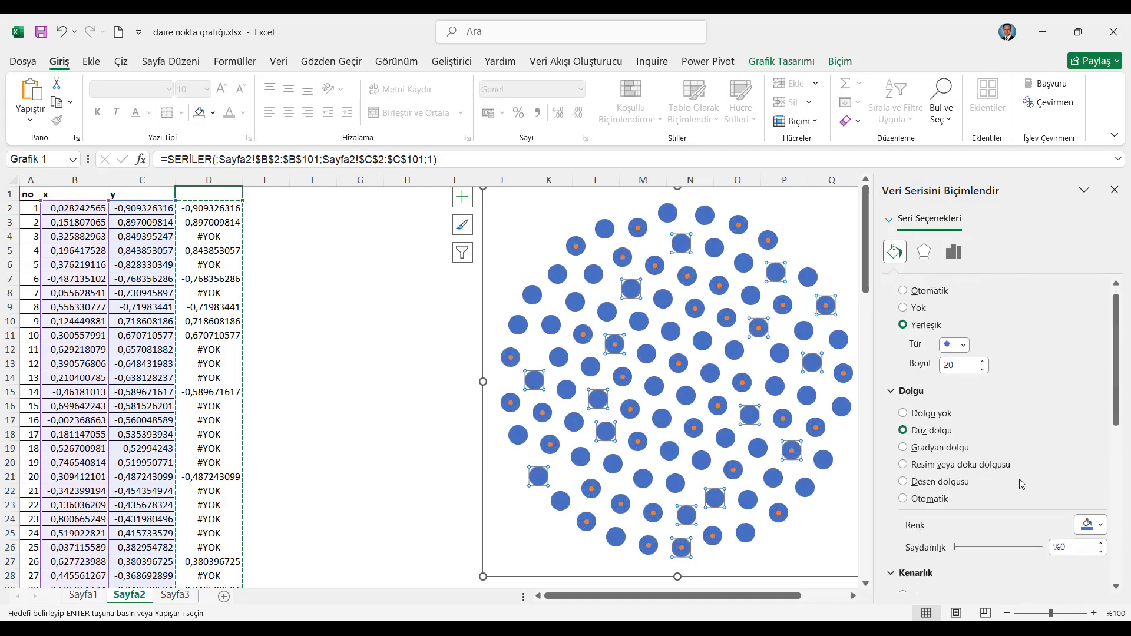
scroll(1022, 484, down, 1)
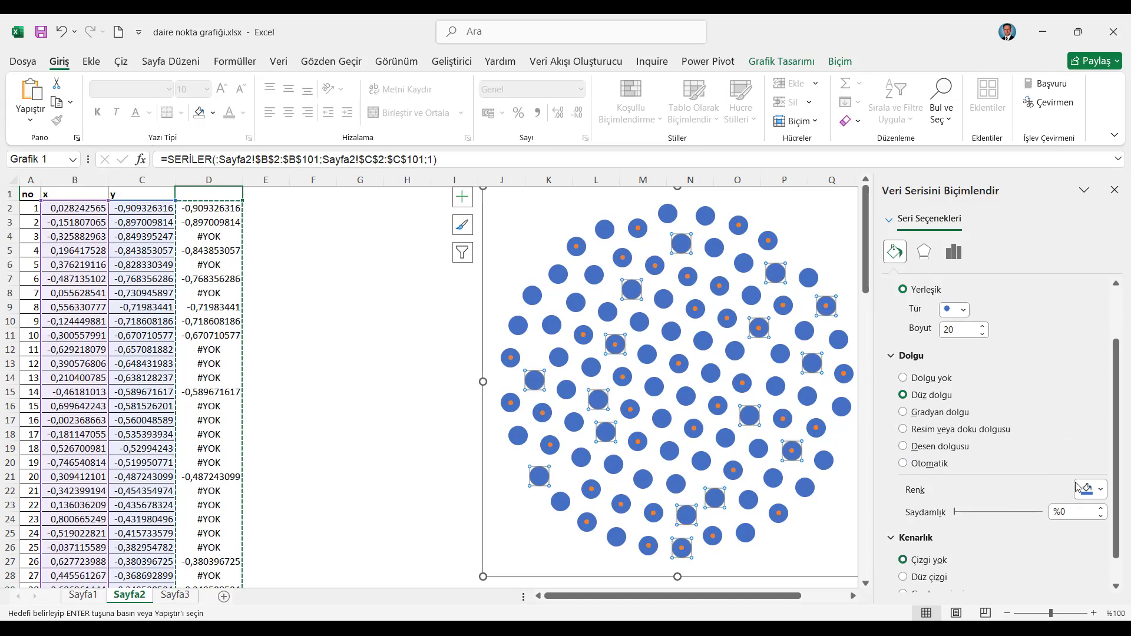
click(1101, 489)
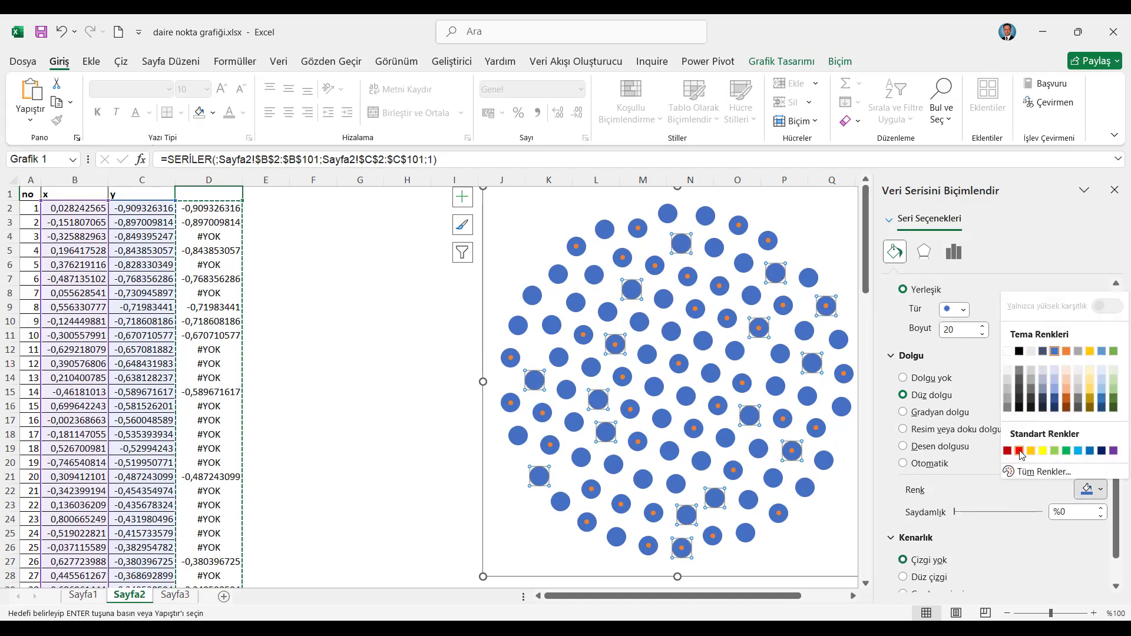
click(1008, 412)
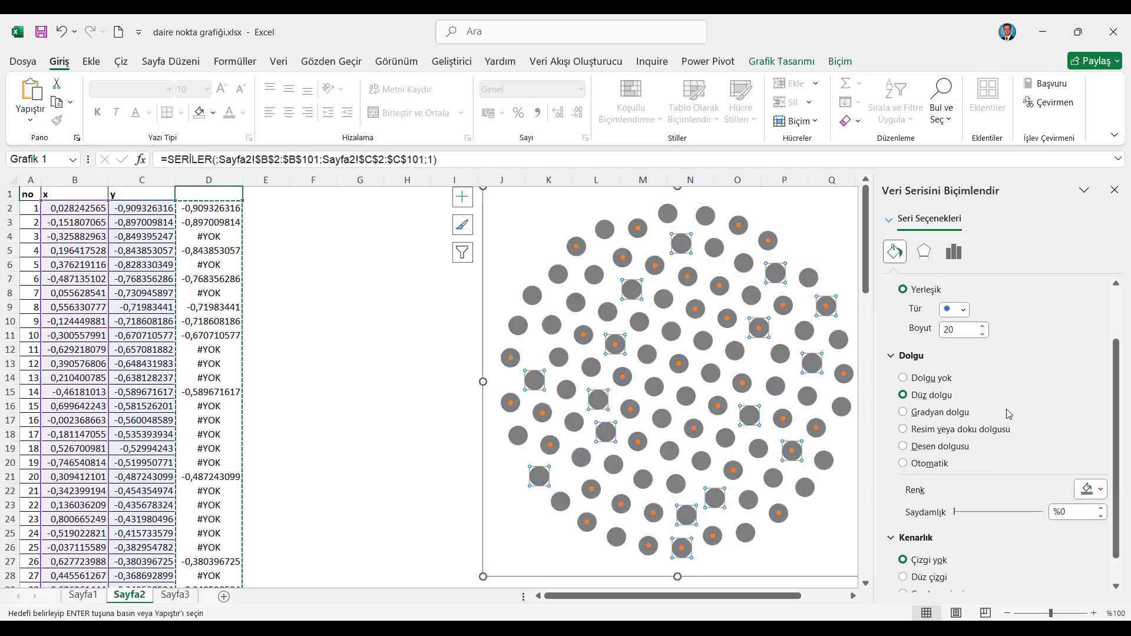
click(1101, 508)
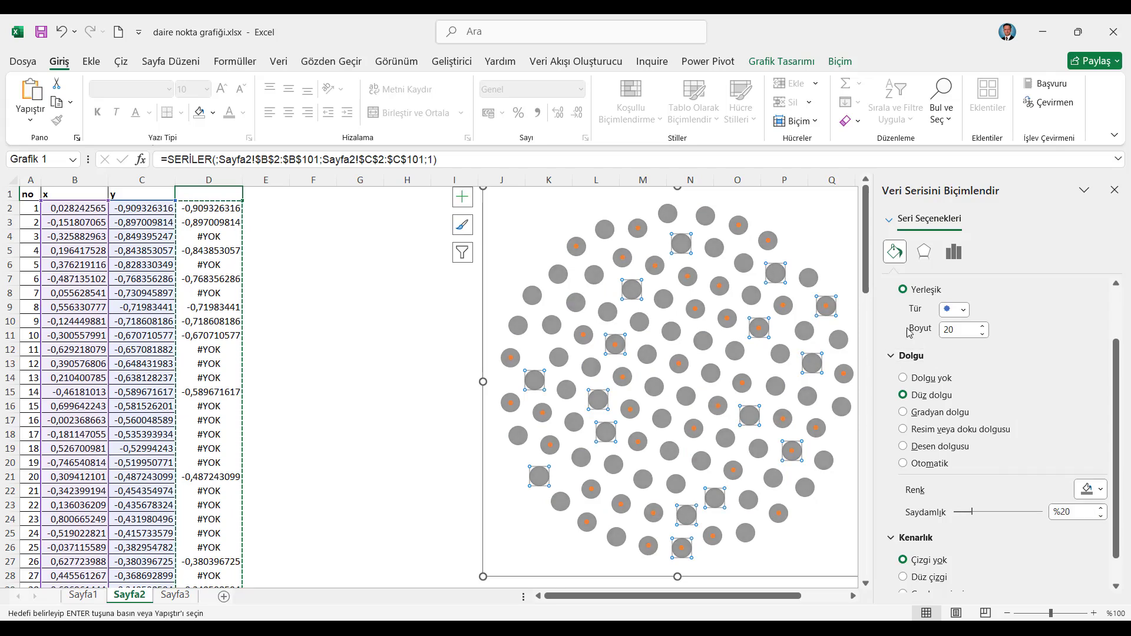
Step: Give the second series, plotted from D2:D101, built-in round markers of size 20
click(828, 308)
right_click(828, 308)
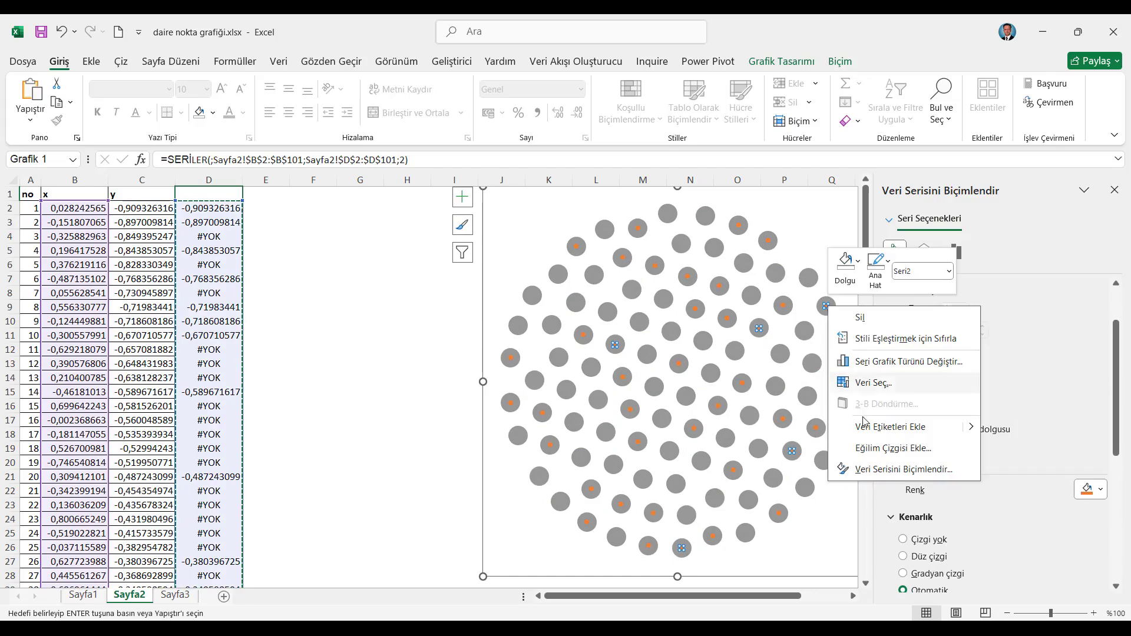
click(878, 470)
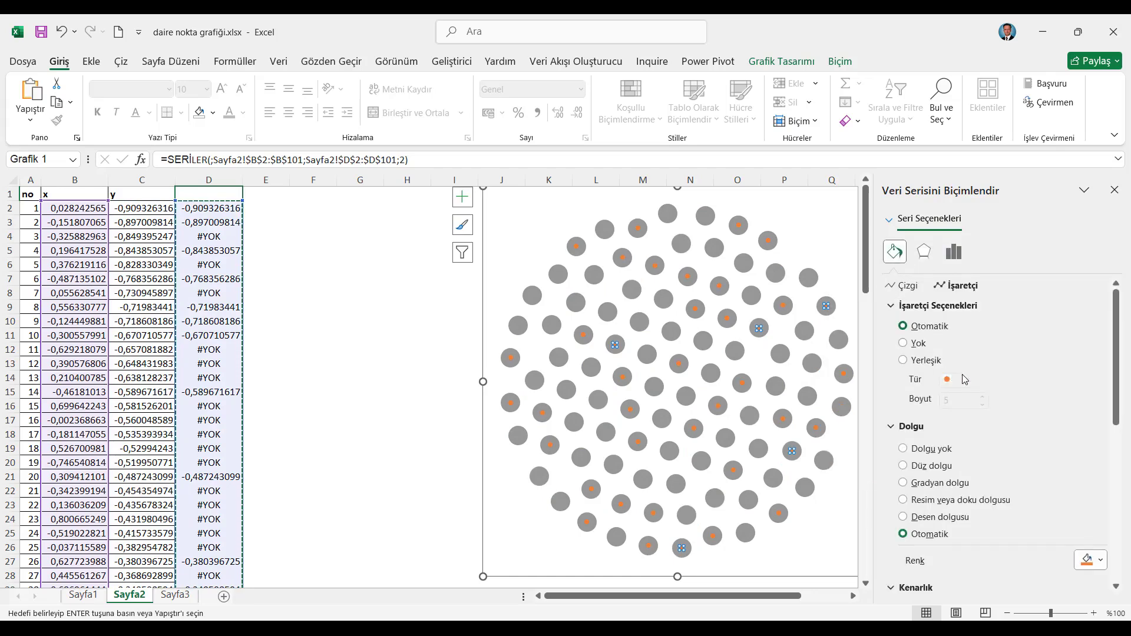
click(903, 360)
click(983, 397)
click(983, 397)
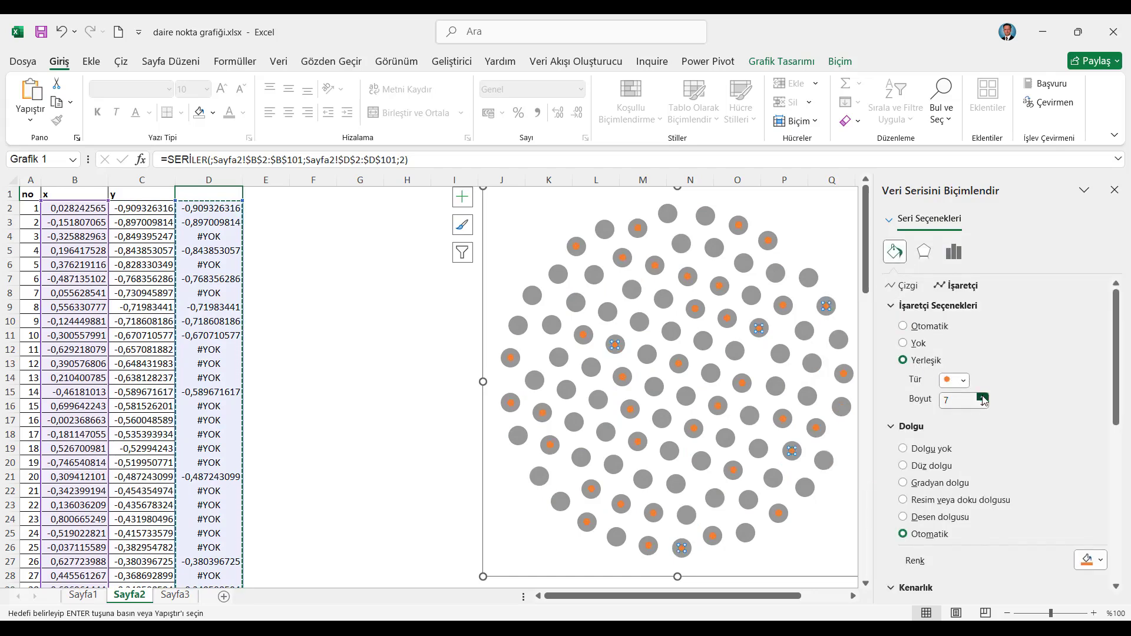
click(982, 397)
click(983, 398)
click(983, 397)
click(982, 397)
click(982, 397)
click(982, 397)
click(983, 398)
click(983, 398)
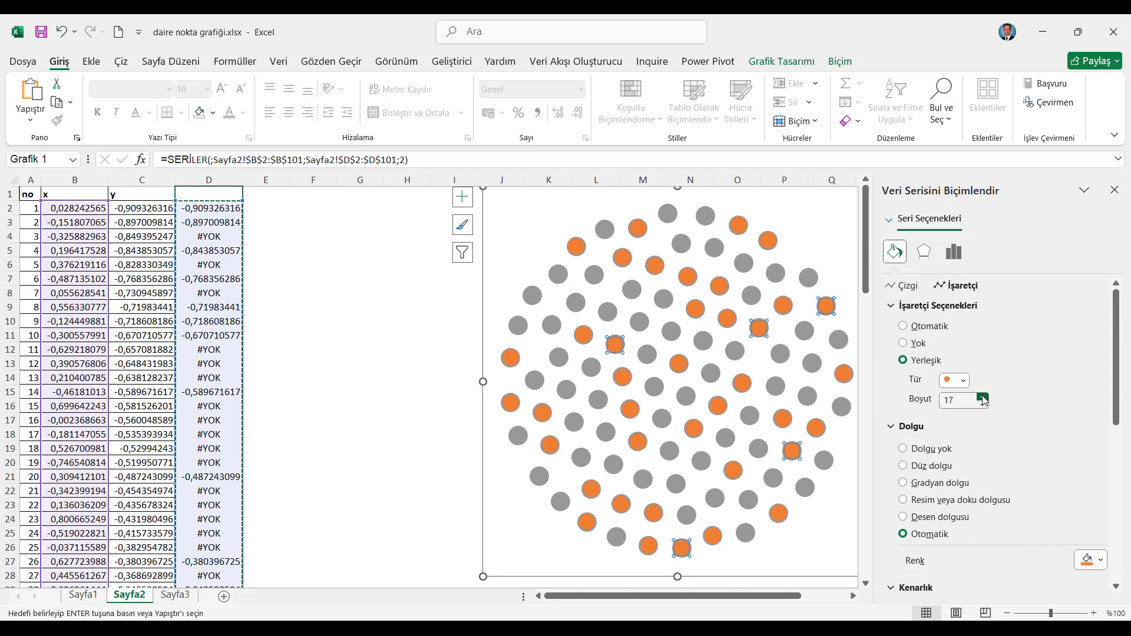
click(982, 398)
click(982, 398)
click(983, 398)
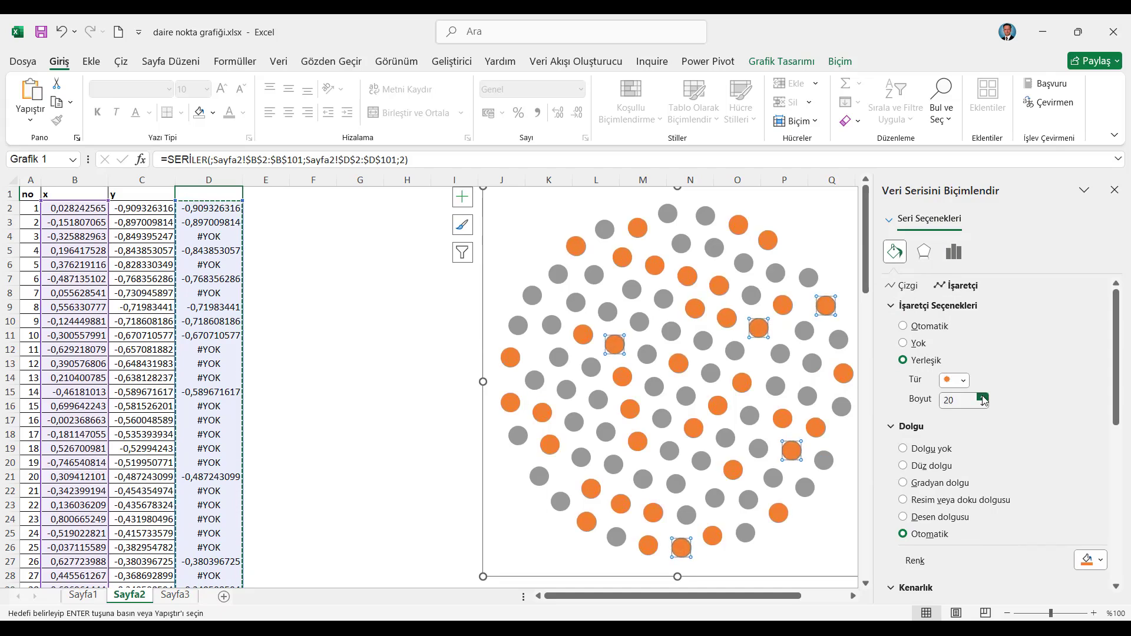
Step: Format the second series markers with a solid standard green fill and no border line, and finish formatting the series
click(904, 465)
scroll(960, 541, down, 1)
click(927, 563)
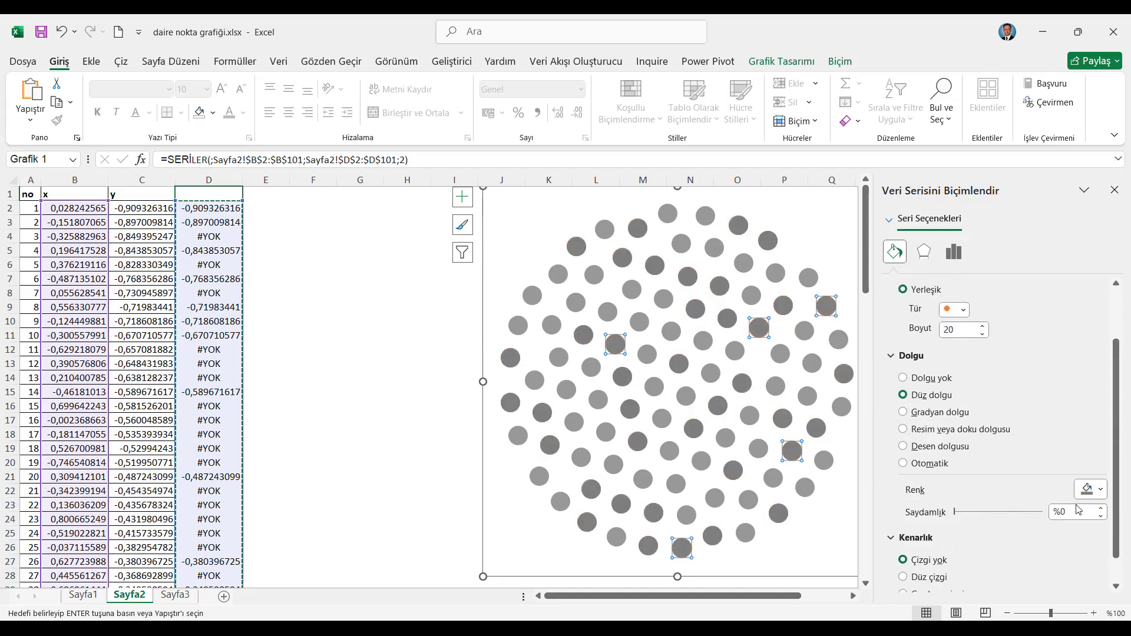
scroll(1029, 447, up, 1)
click(1101, 560)
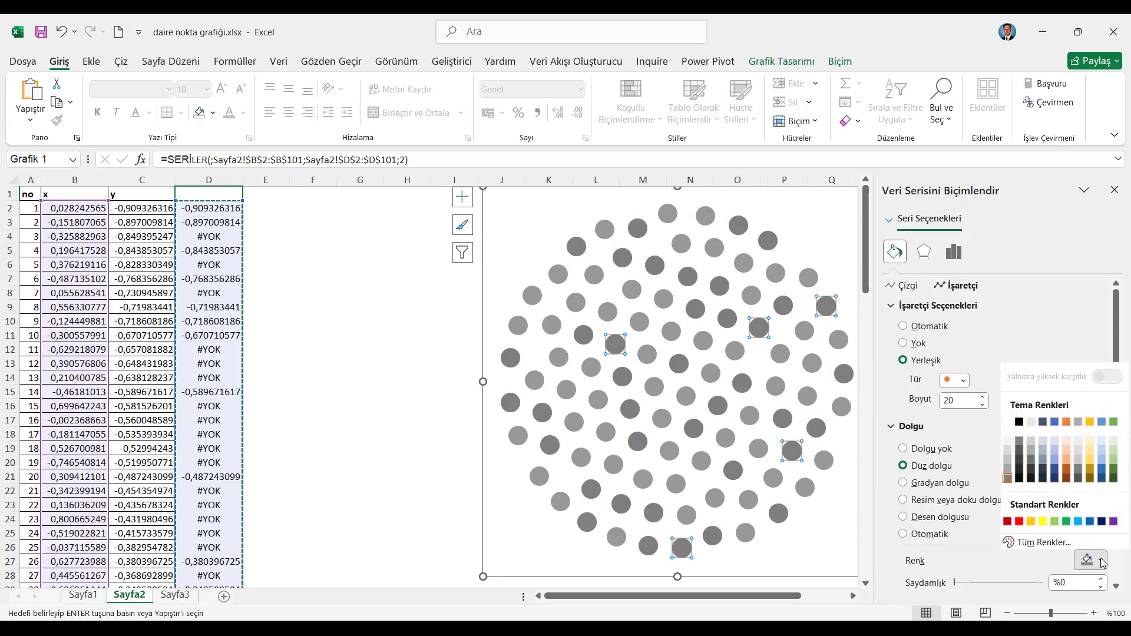
click(1067, 522)
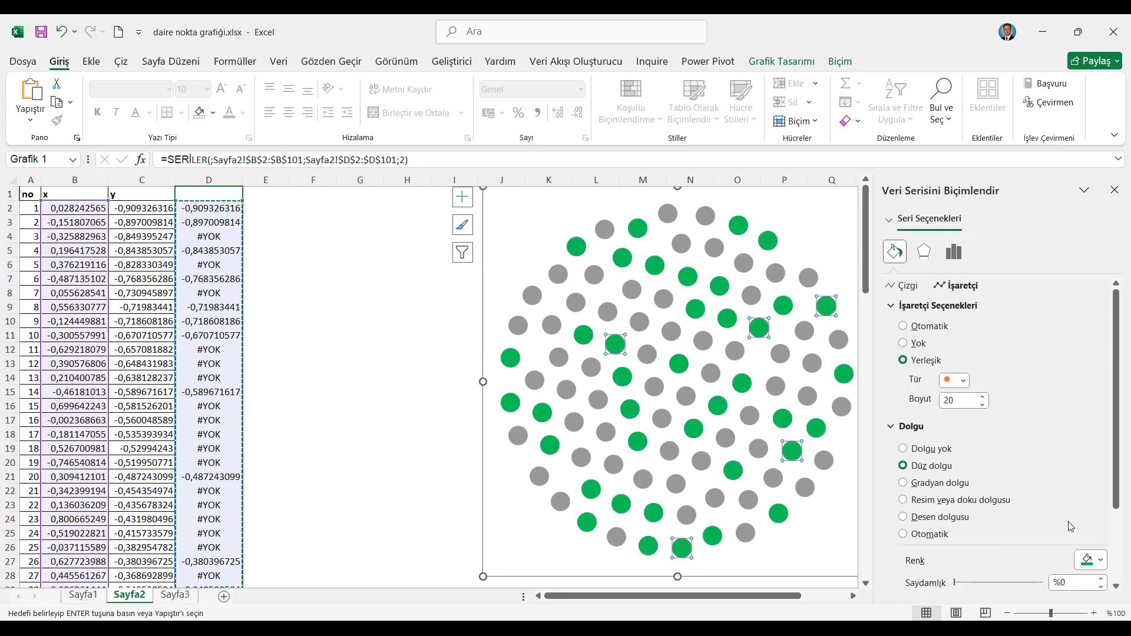
click(1114, 189)
Step: Set the chart's hidden and empty cell settings to show data in hidden rows and columns
right_click(808, 237)
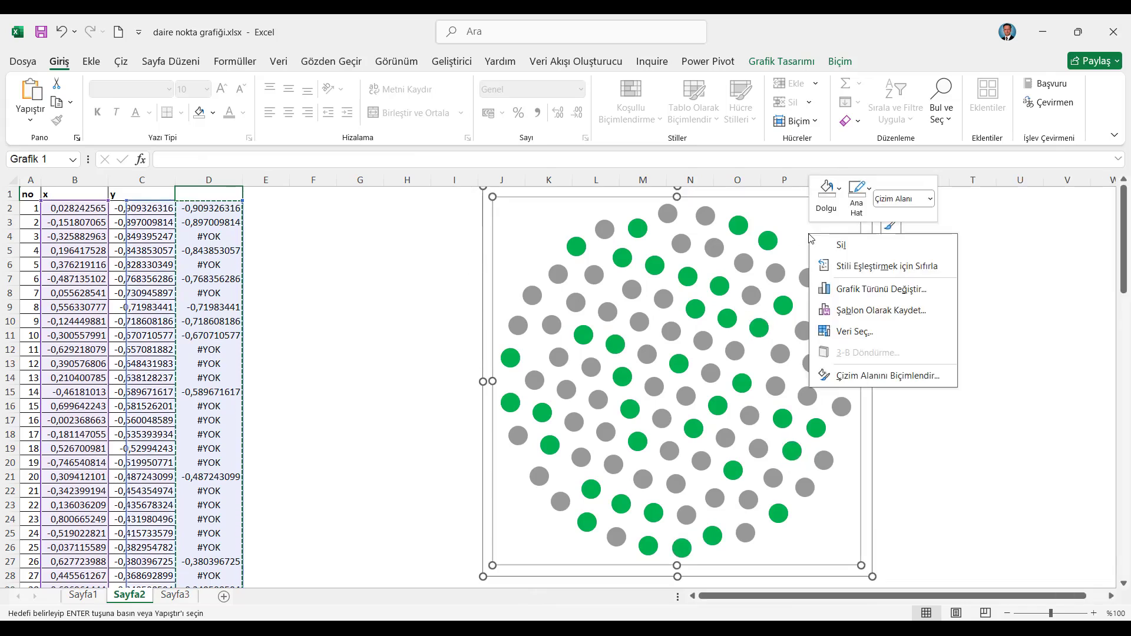
click(878, 333)
click(709, 515)
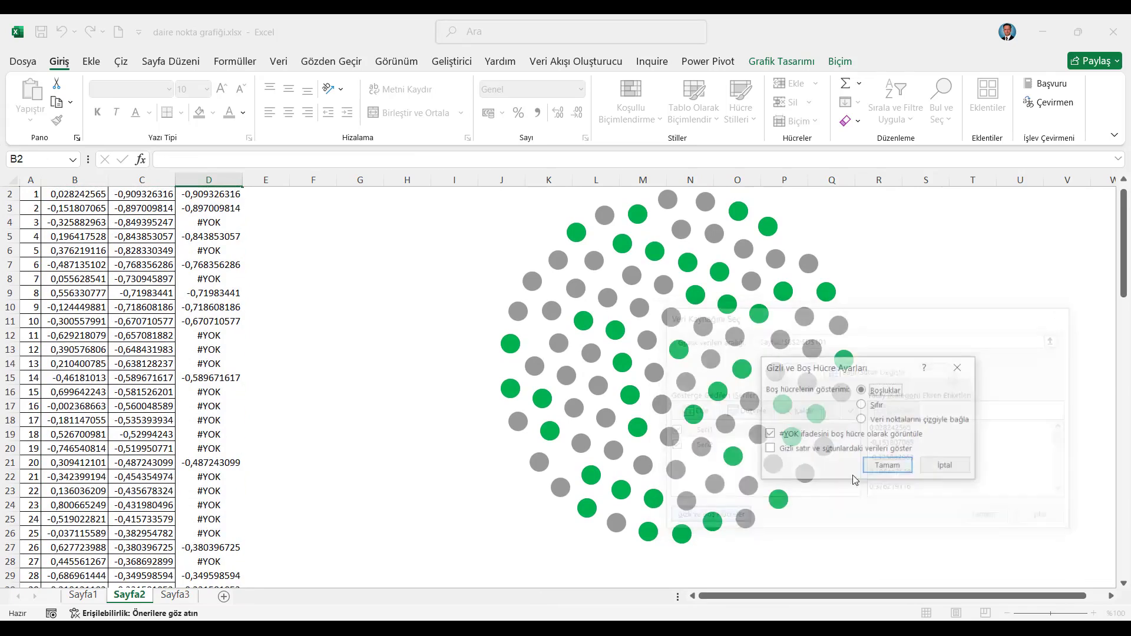
click(769, 450)
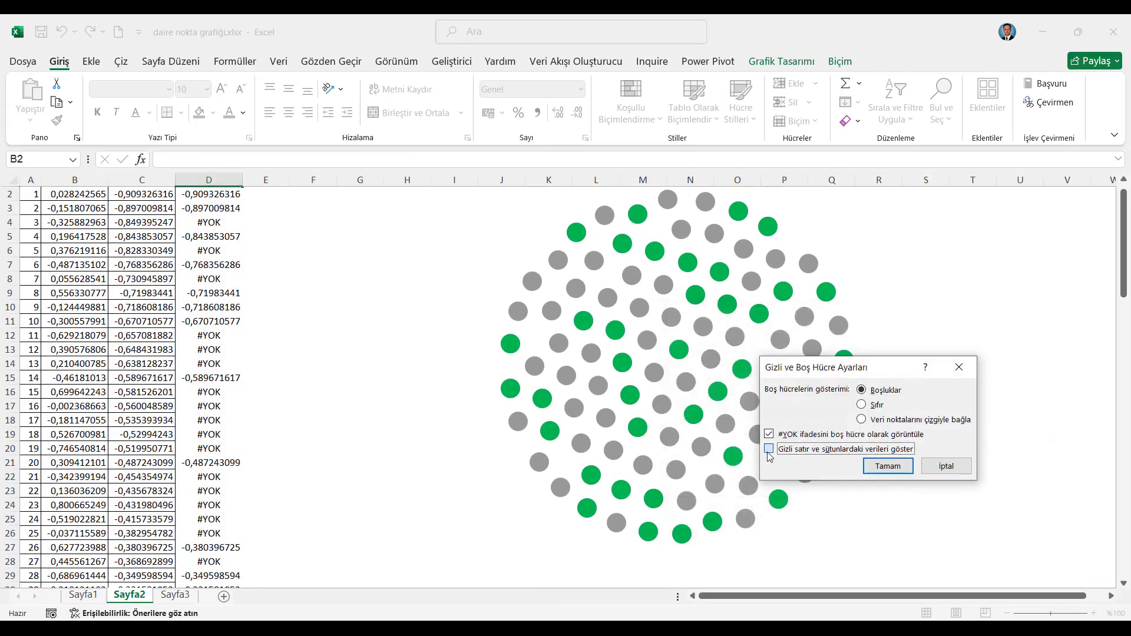
click(888, 466)
click(990, 515)
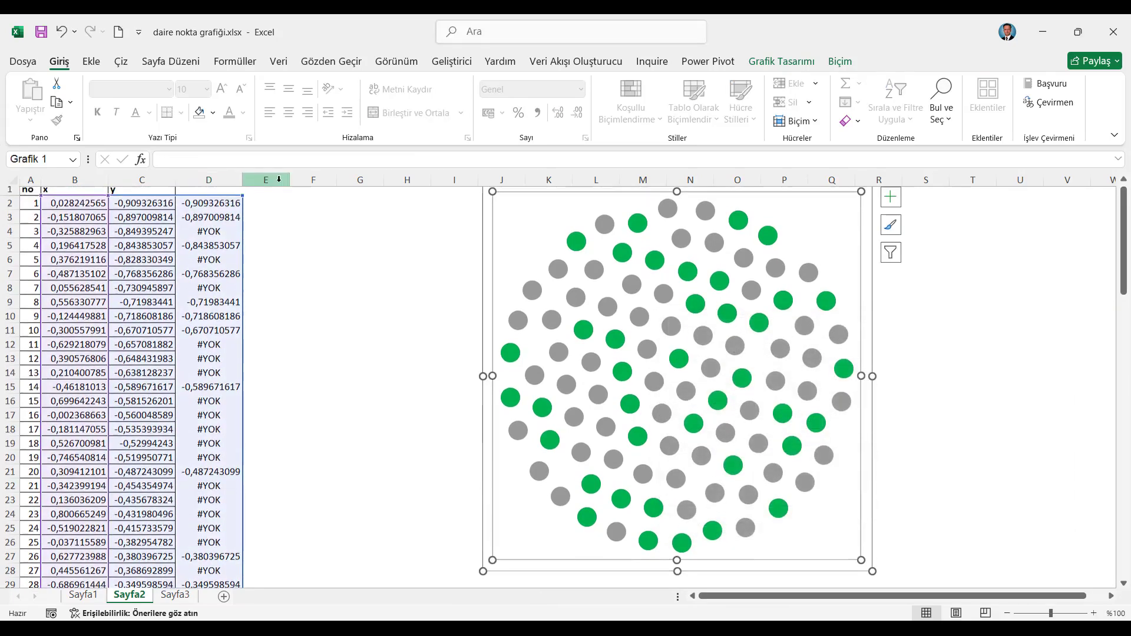
Step: Hide column D on the sheet and select cell A1
right_click(210, 179)
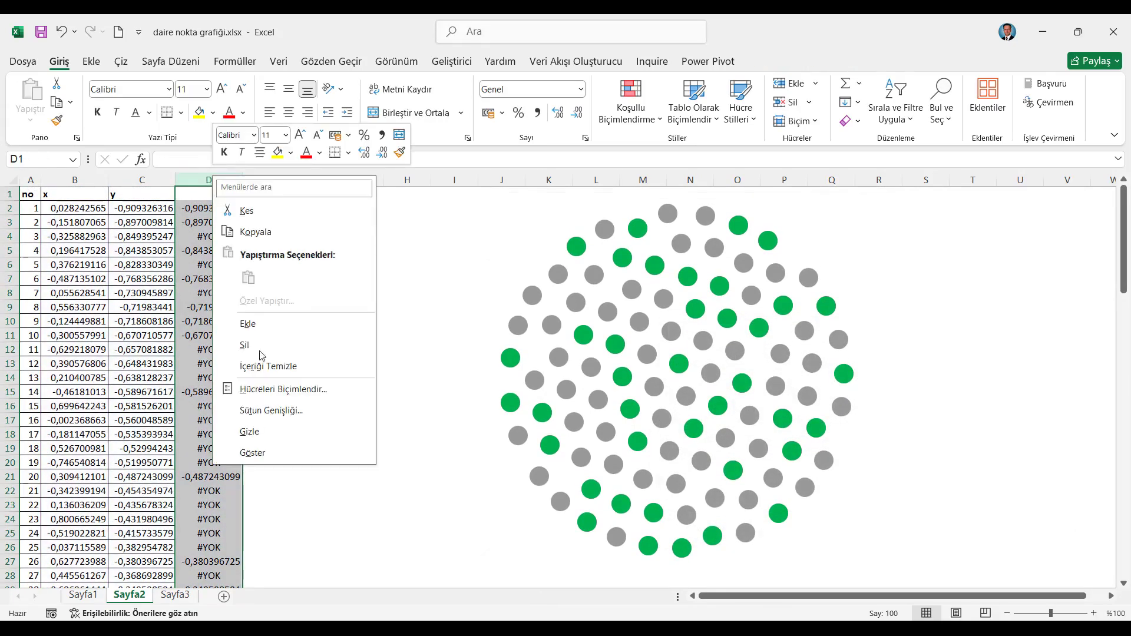
click(250, 432)
click(30, 194)
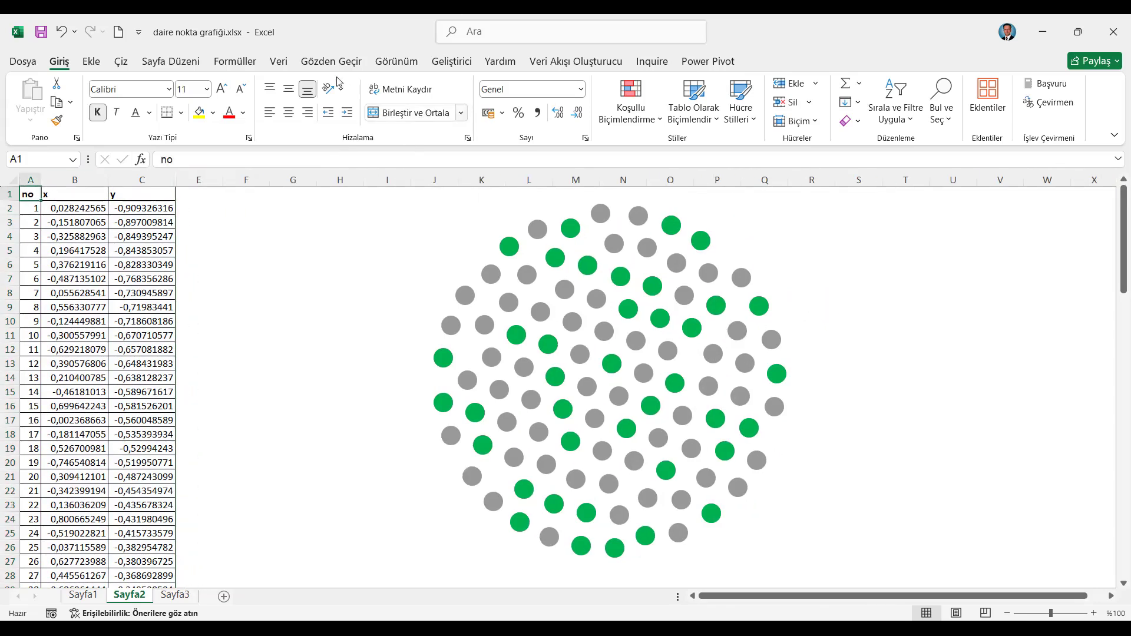
Step: Recalculate the workbook repeatedly to randomise which dots of the chart are highlighted in green
click(236, 61)
click(938, 93)
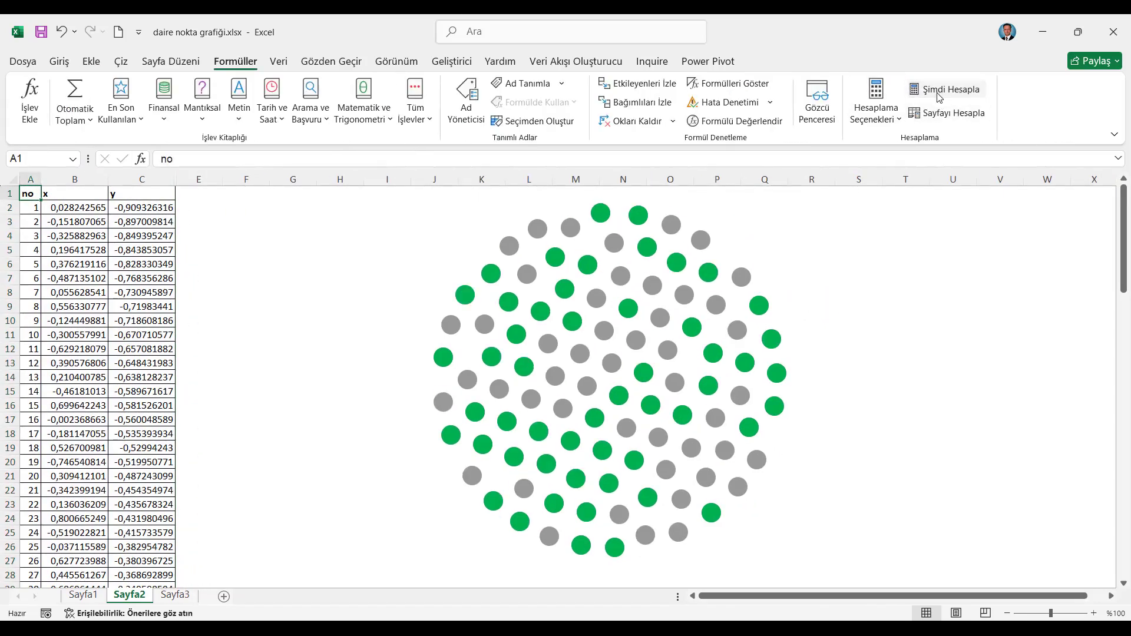
click(938, 93)
click(938, 93)
click(938, 93)
click(937, 93)
click(940, 95)
click(945, 94)
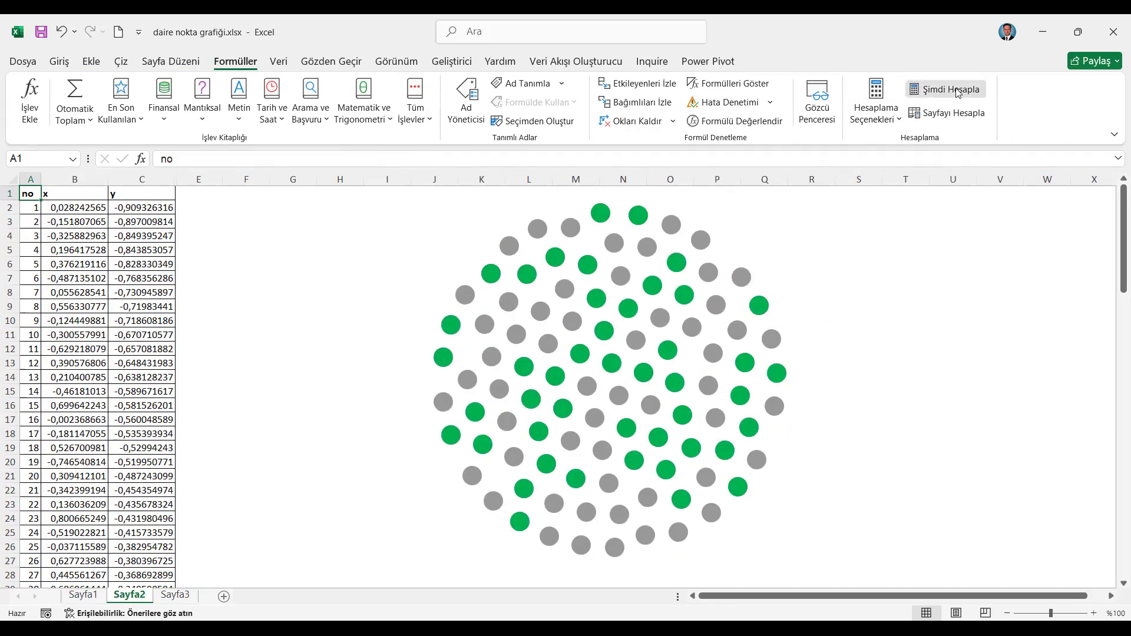
click(950, 94)
click(955, 93)
click(957, 93)
click(957, 93)
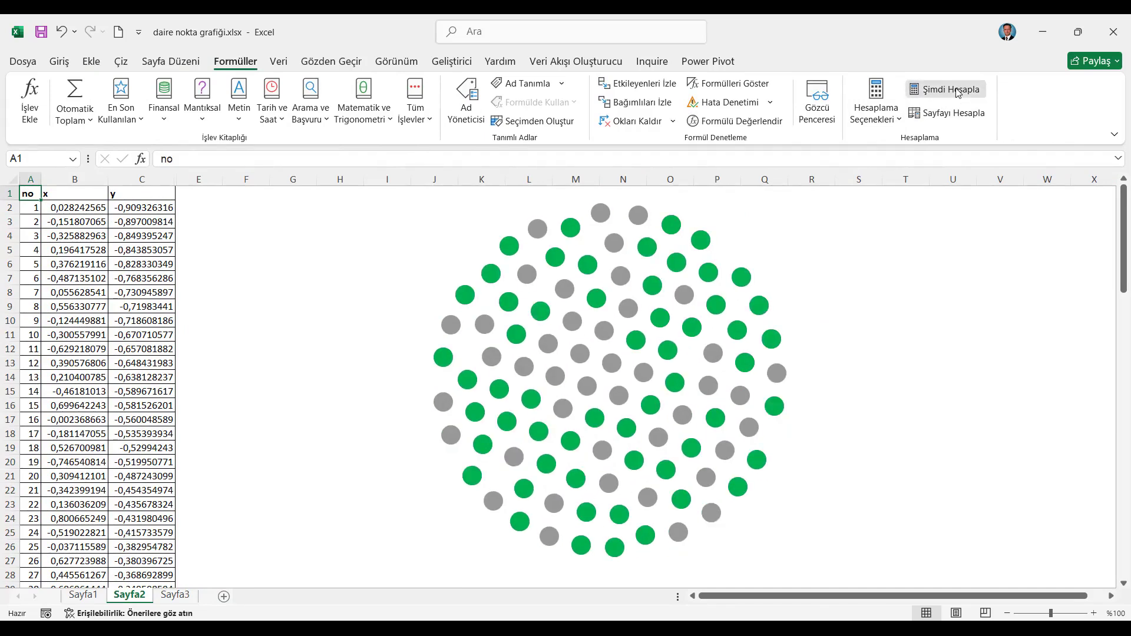
click(957, 93)
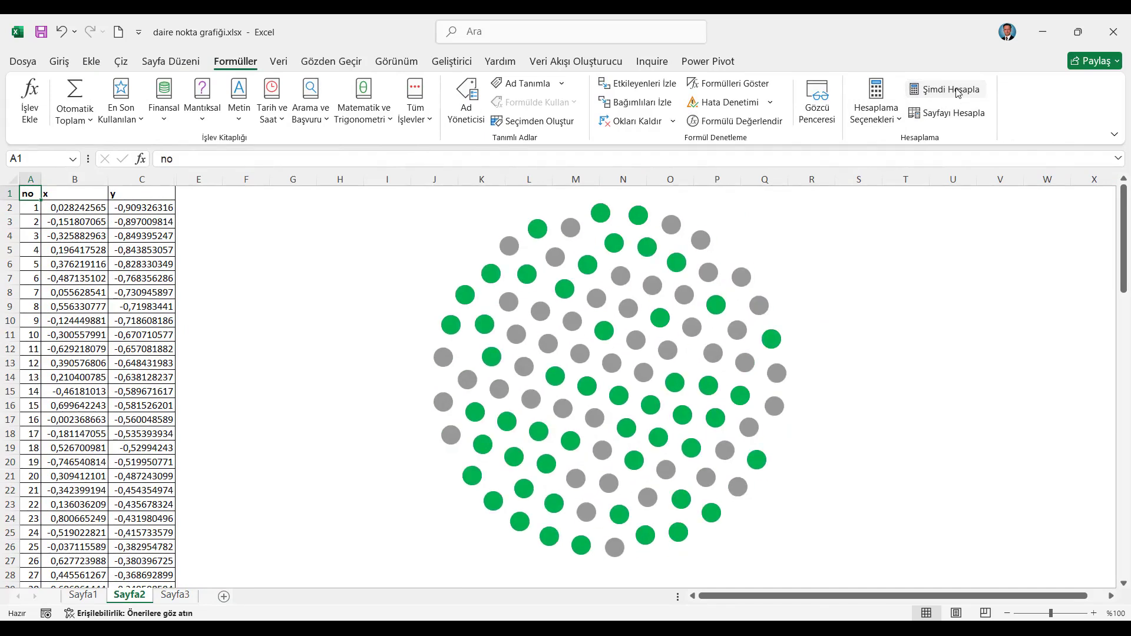